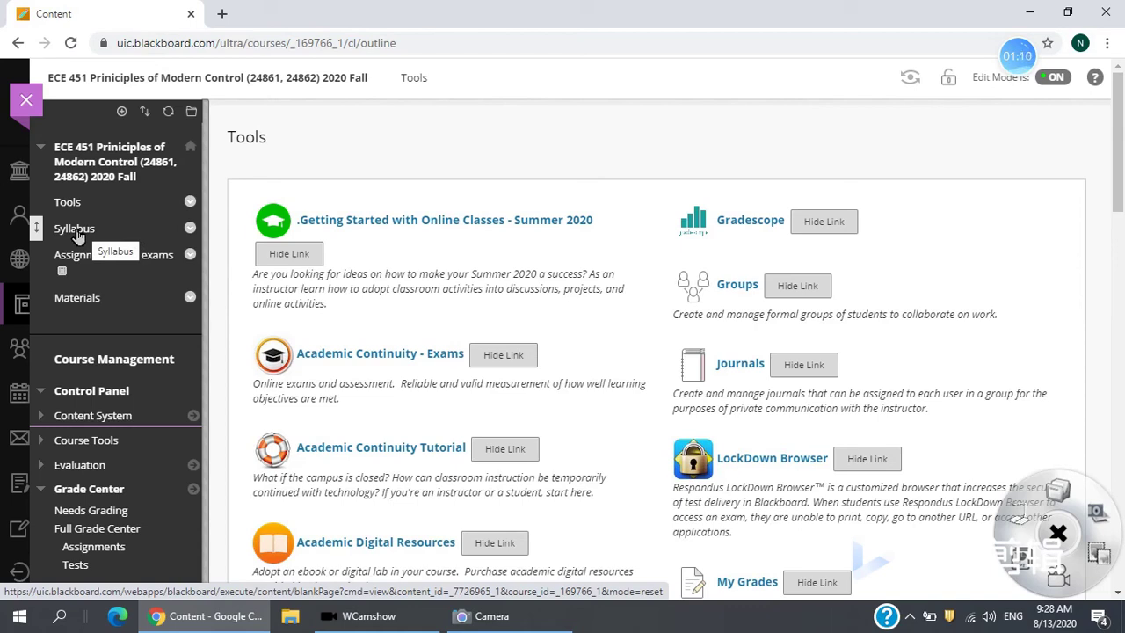
Open the course's Syllabus page for editing at its Content section.
click(78, 233)
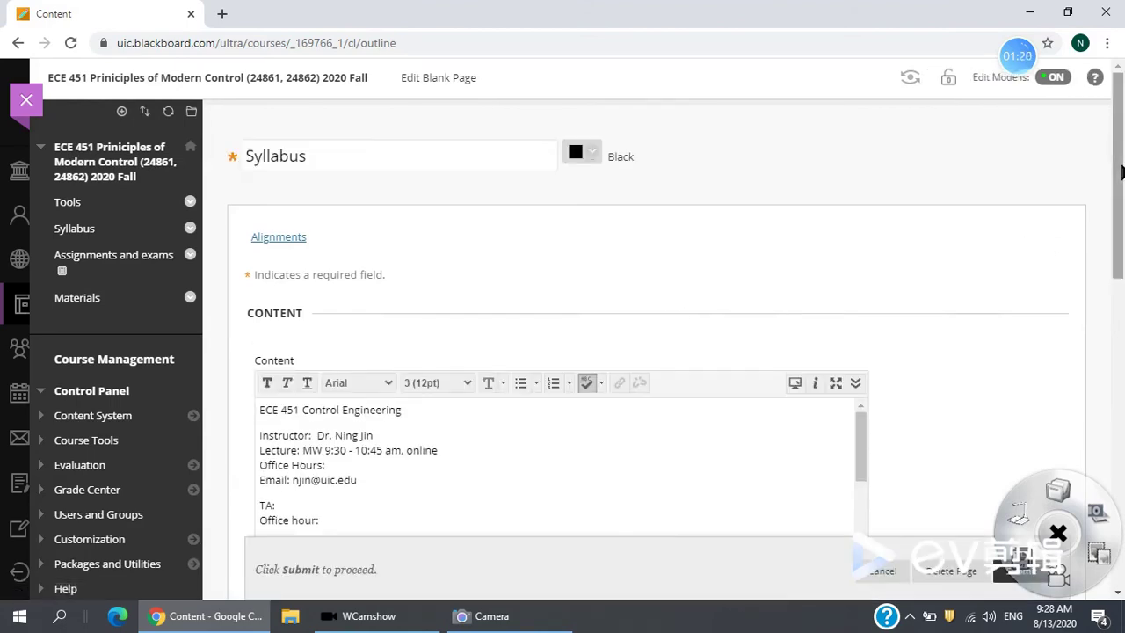
drag(1121, 191, 1123, 227)
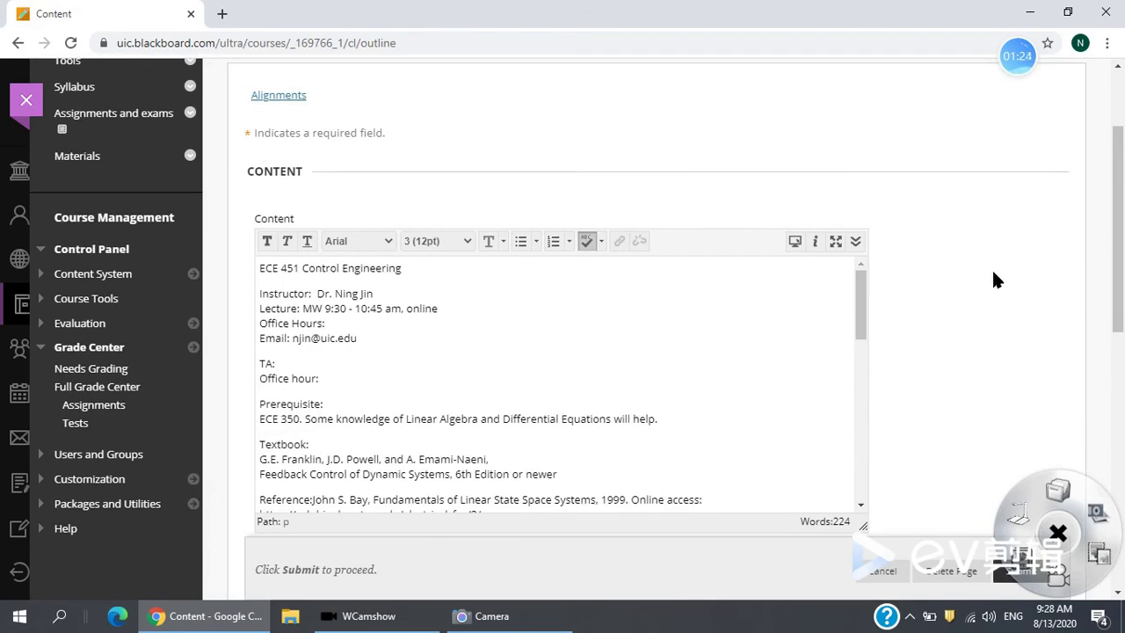
drag(1120, 255, 1120, 285)
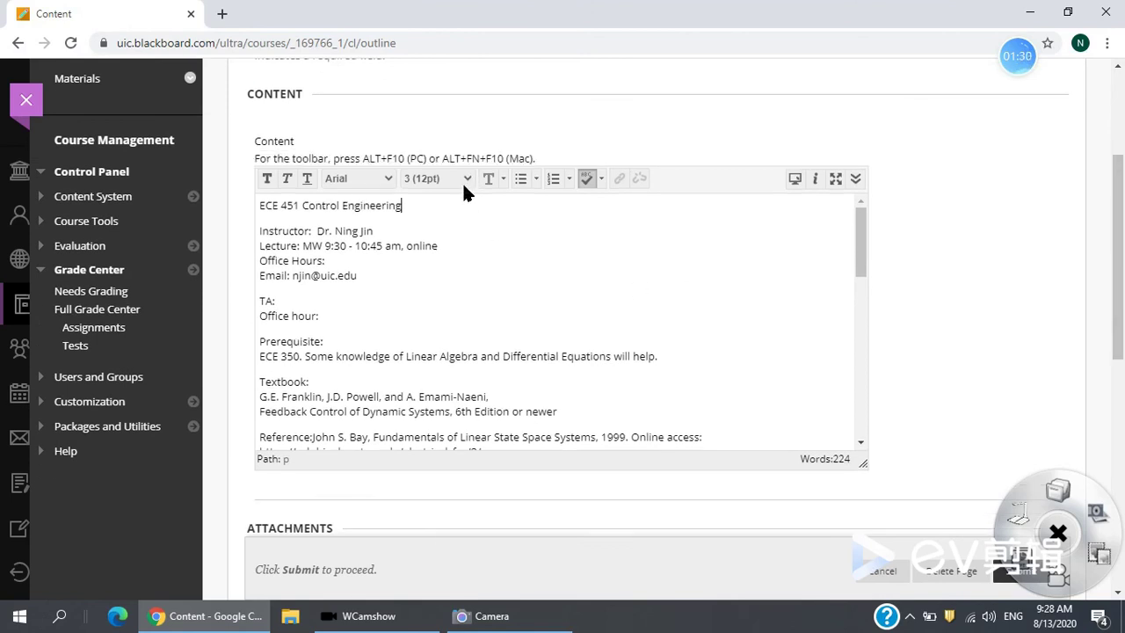
Set the entire syllabus text to font size 5 (18pt) and expand the content editor to full screen.
key(ctrl+a)
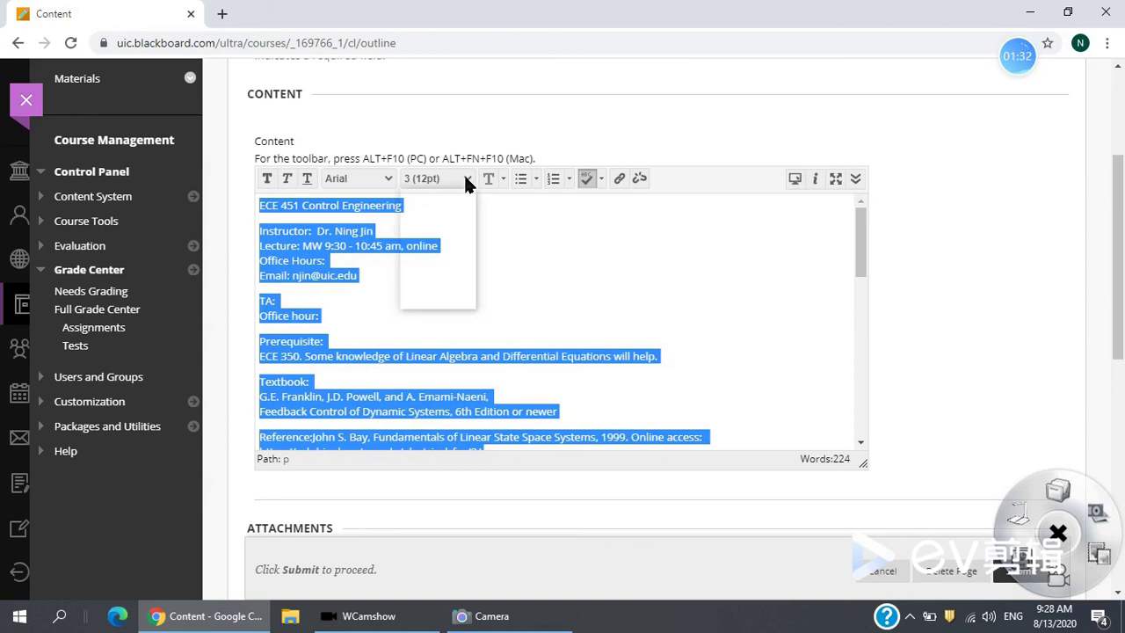
click(464, 176)
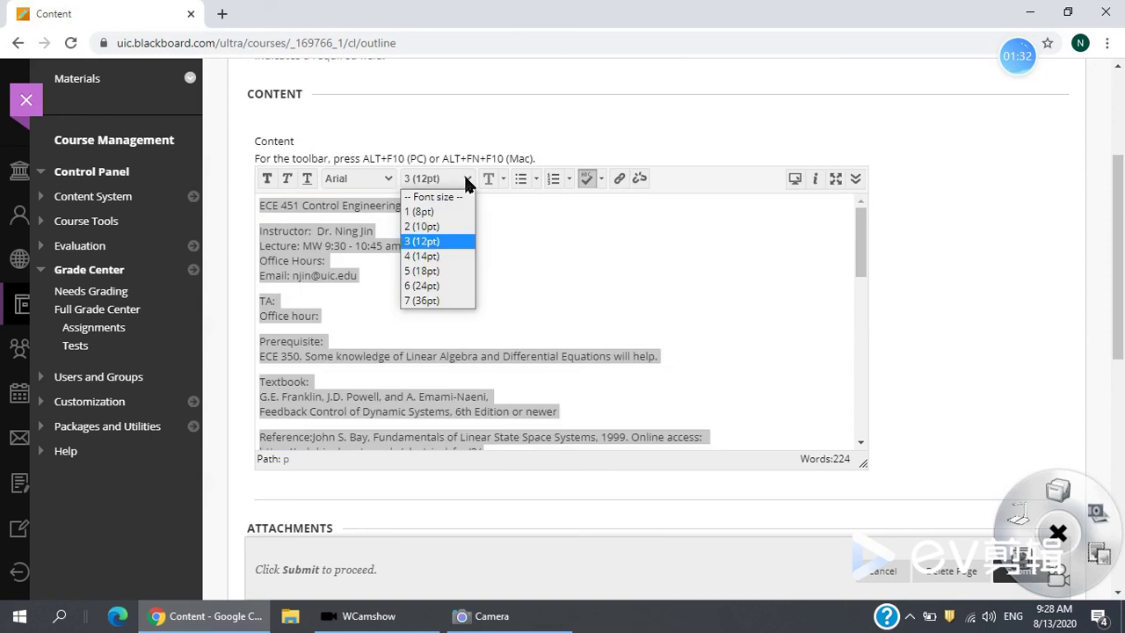
click(421, 270)
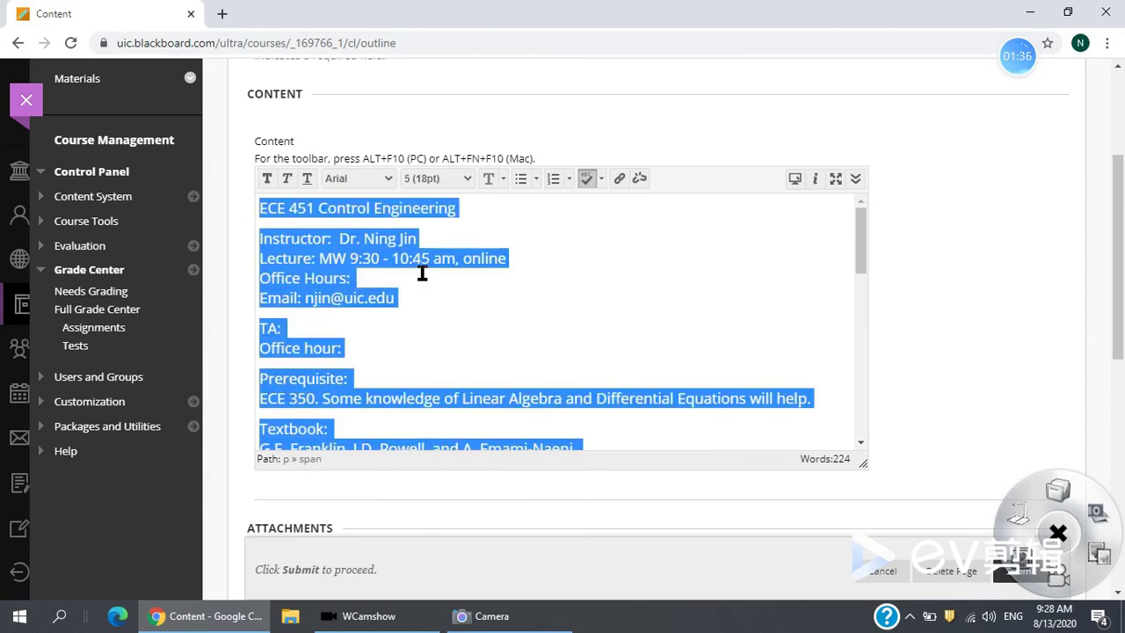
click(747, 247)
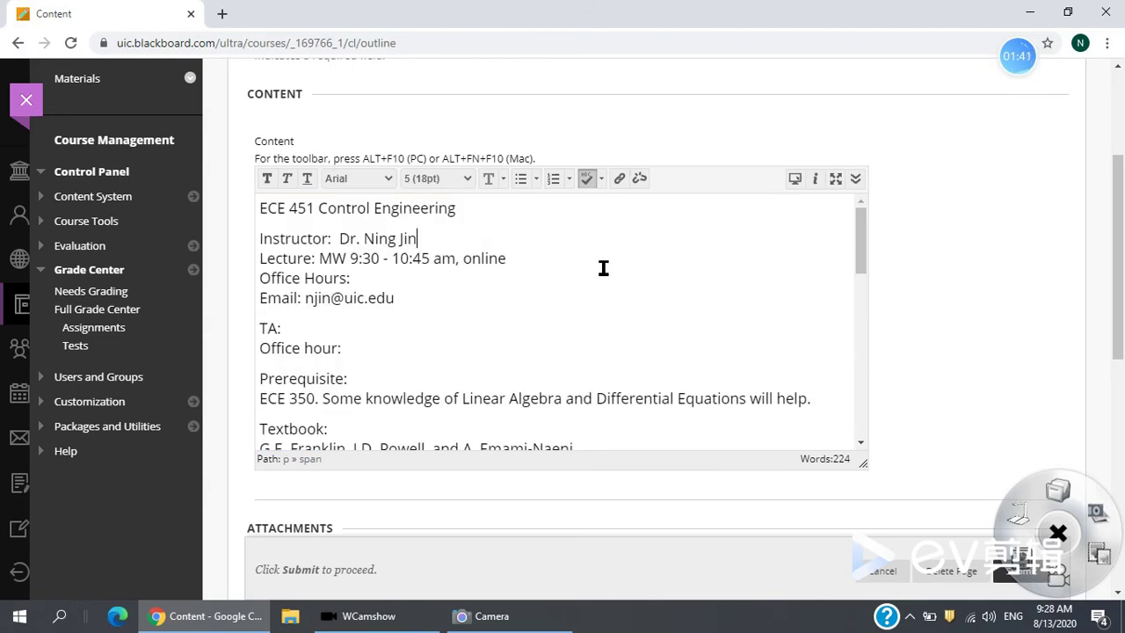
click(836, 179)
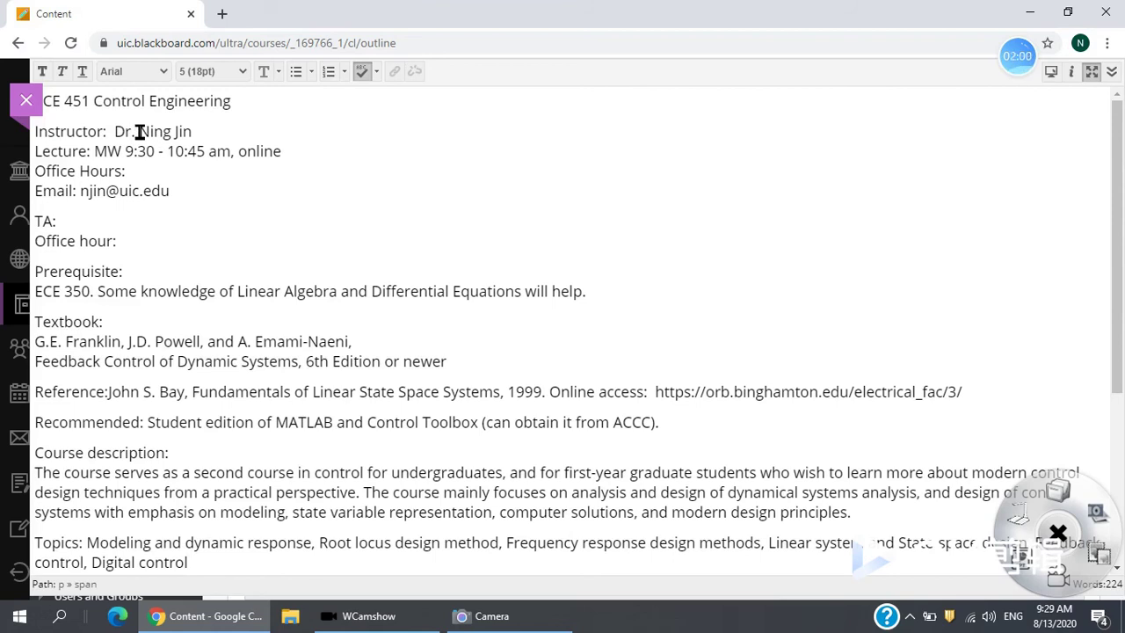
Examine the instructor line and the lecture days and times in the syllabus by highlighting them.
drag(139, 131, 170, 131)
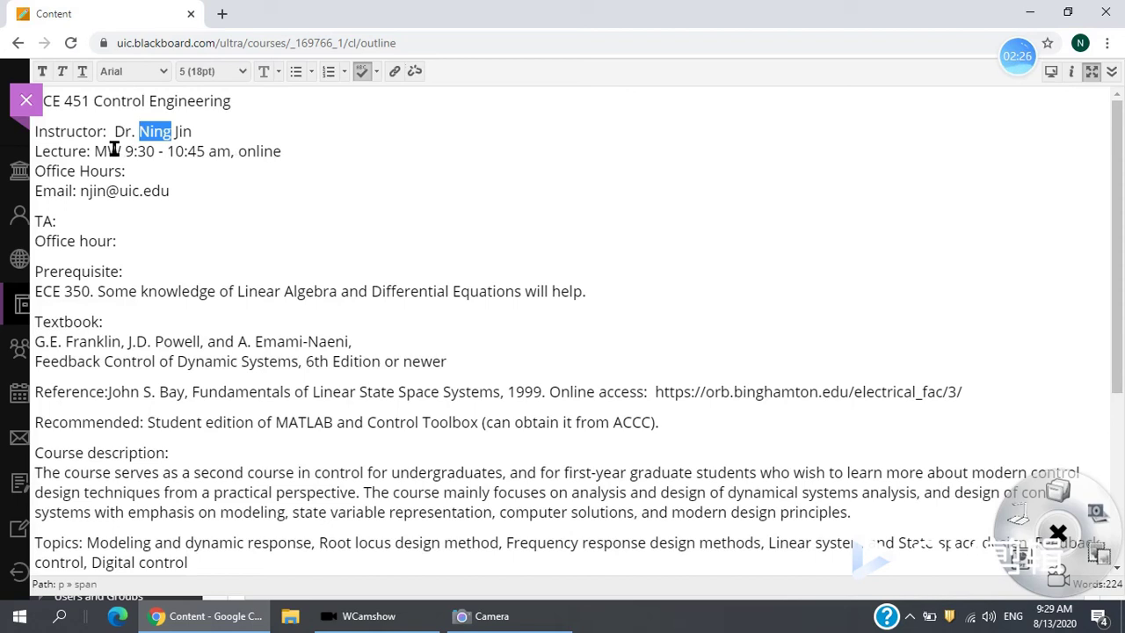
drag(122, 151, 217, 158)
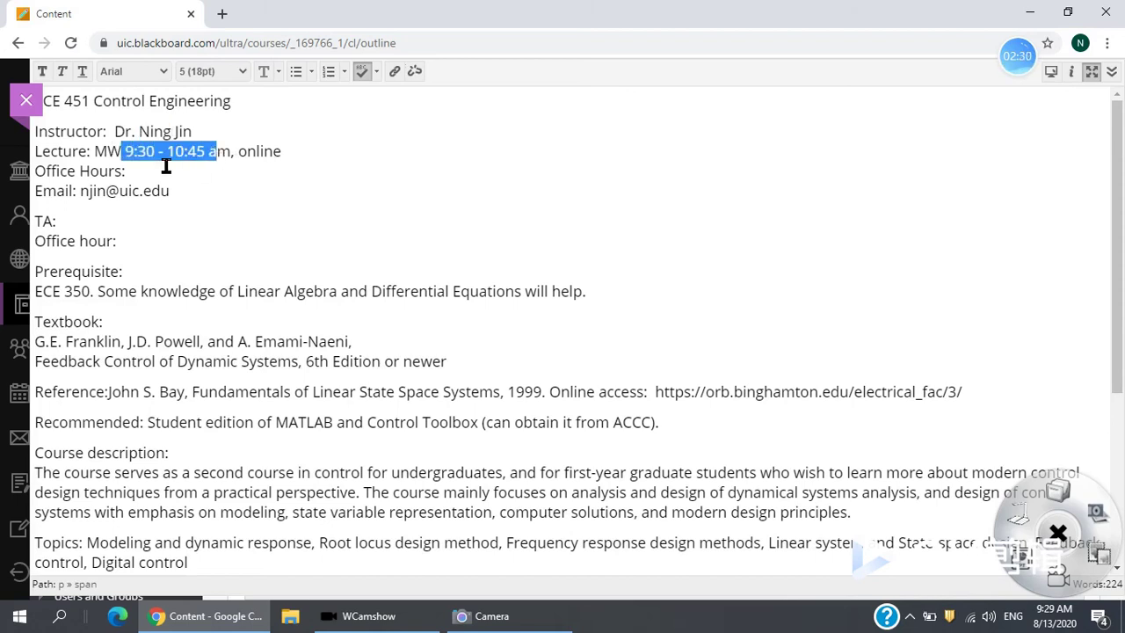
click(176, 169)
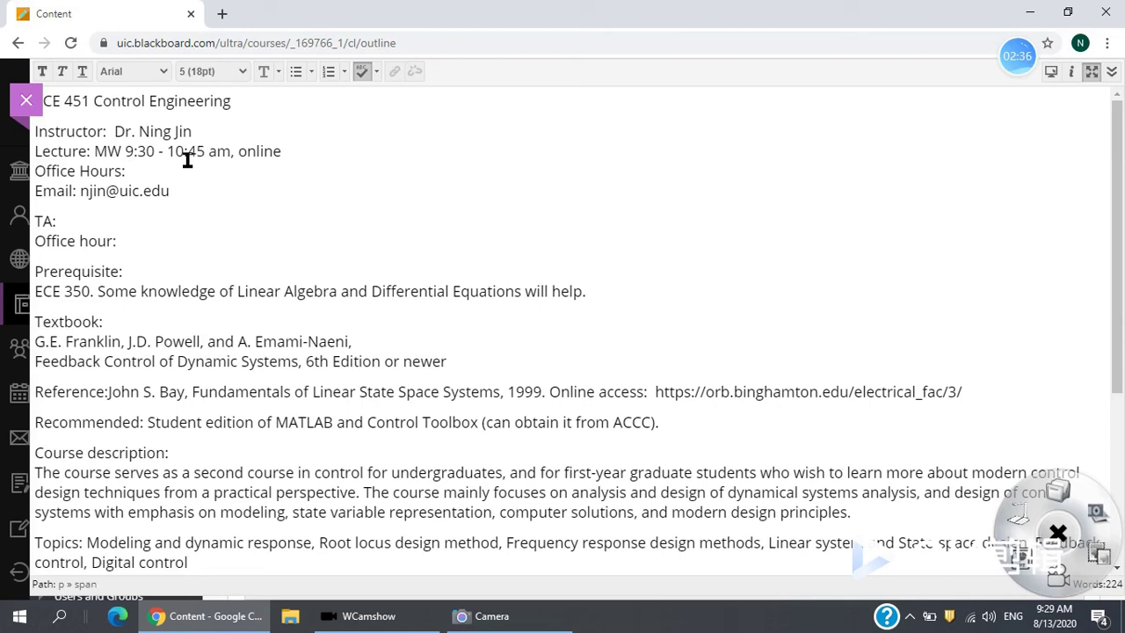
drag(94, 155, 120, 153)
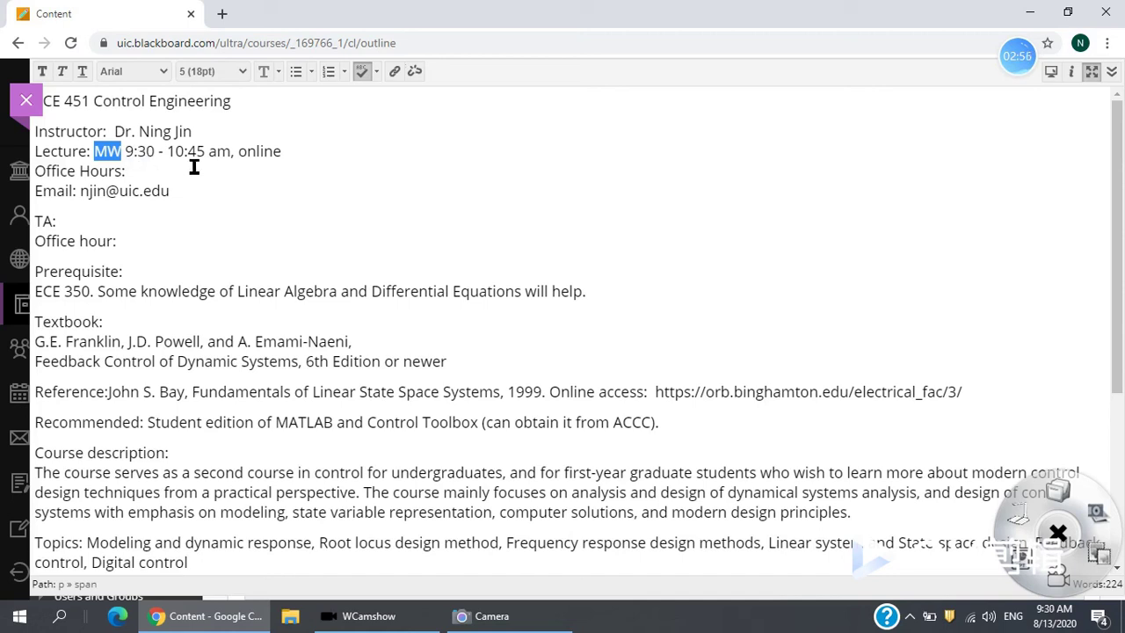
click(169, 154)
drag(125, 155, 212, 153)
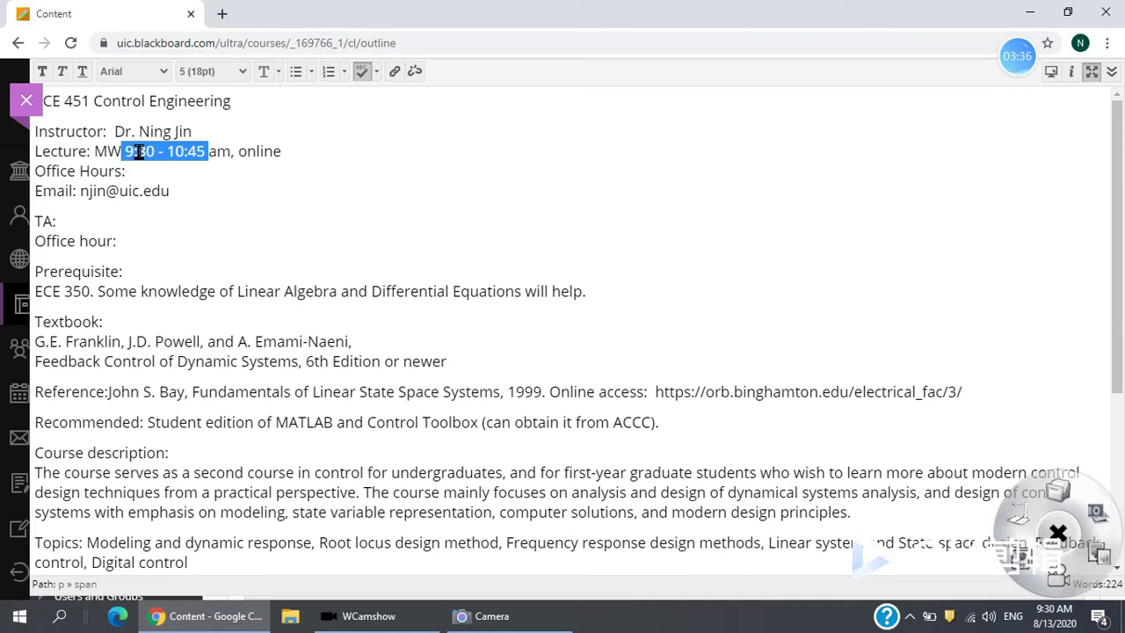
click(178, 172)
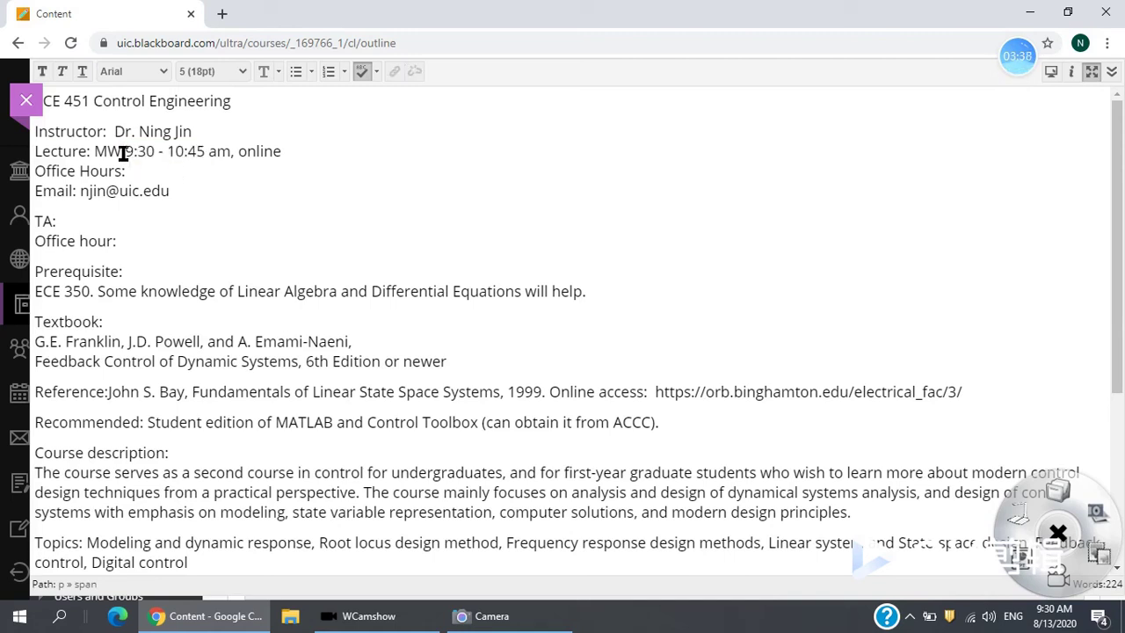
click(123, 151)
shift+click(206, 152)
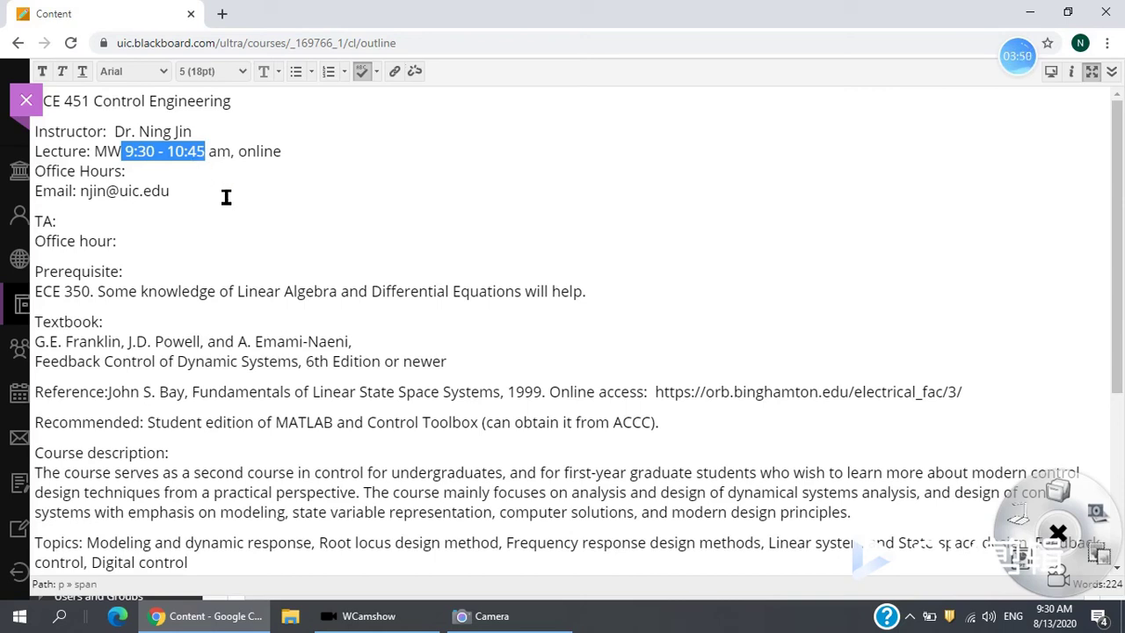
click(126, 151)
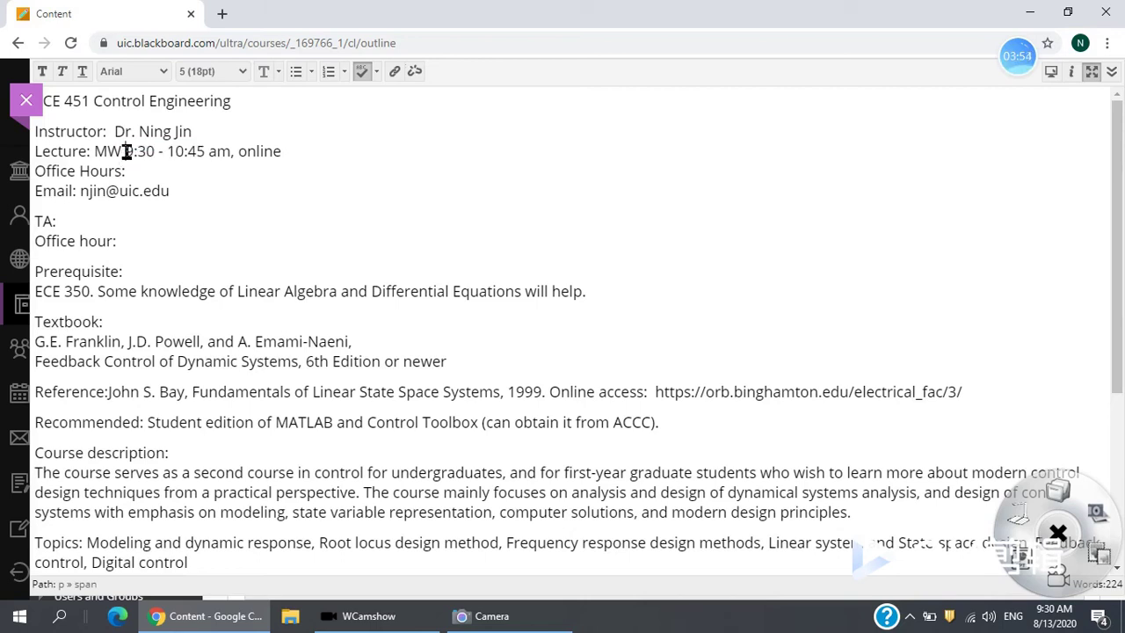
drag(126, 151, 153, 151)
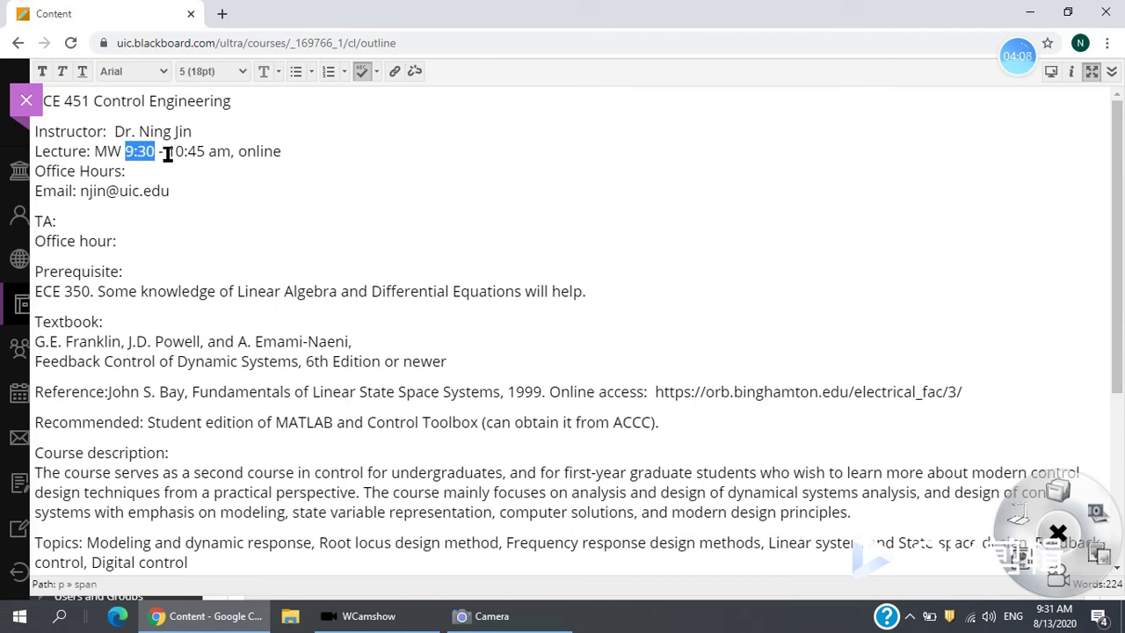
click(206, 153)
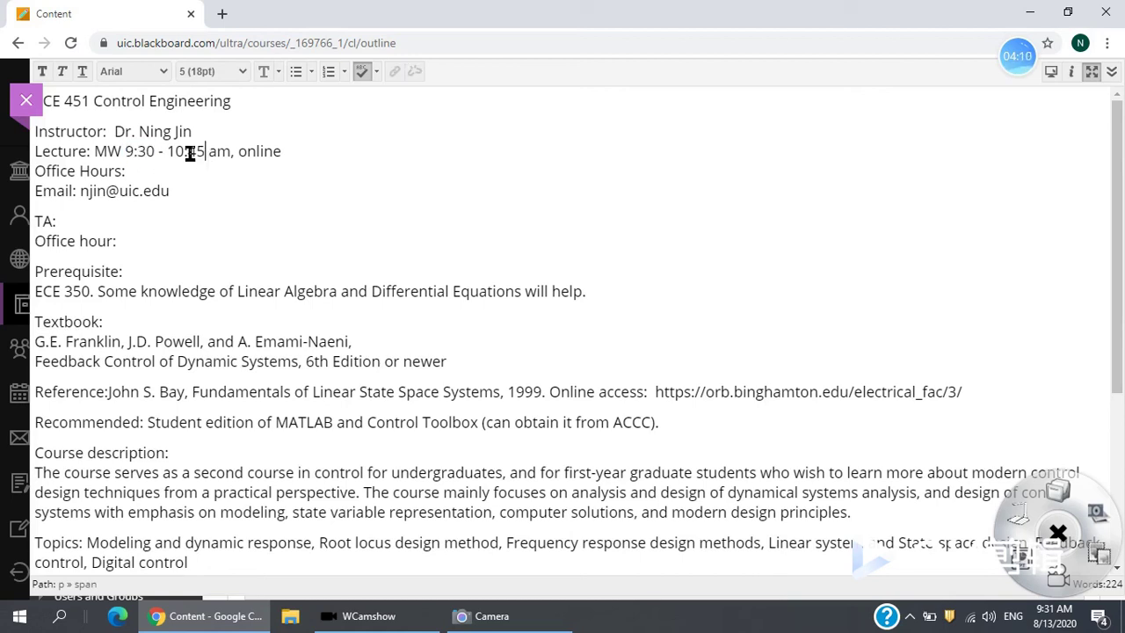
drag(125, 150, 206, 152)
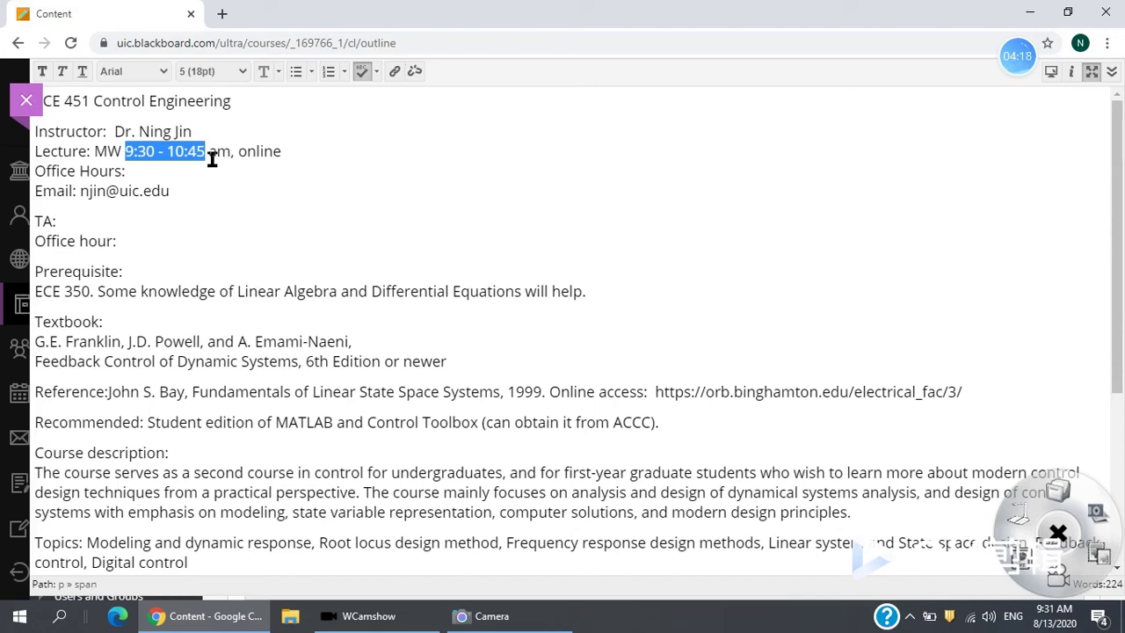
click(211, 156)
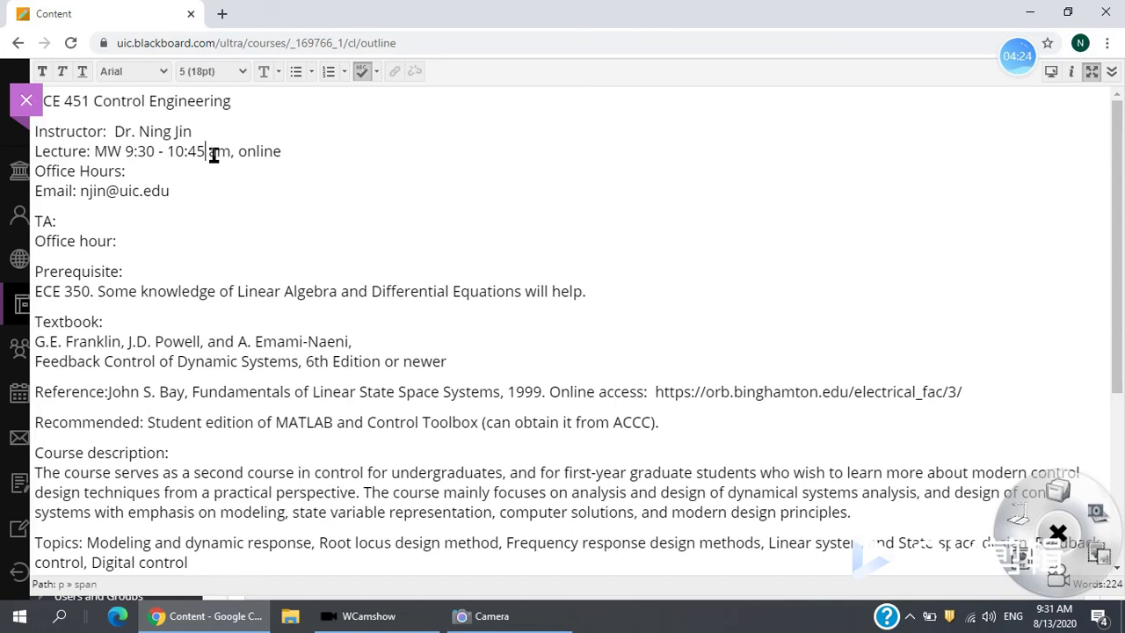
drag(208, 151, 203, 151)
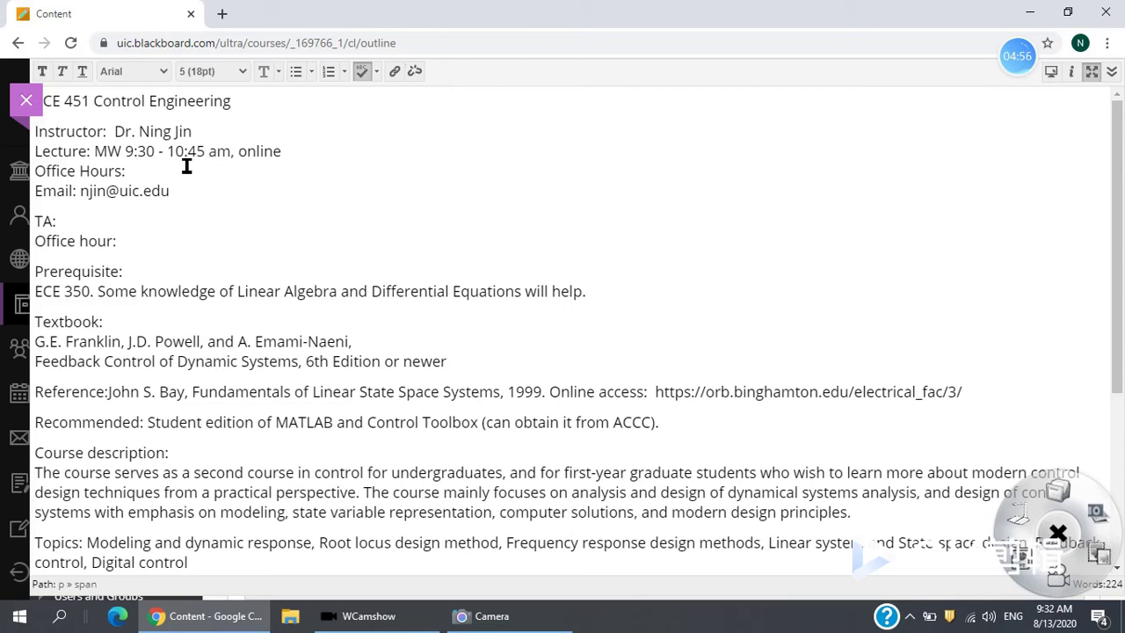
drag(127, 151, 205, 151)
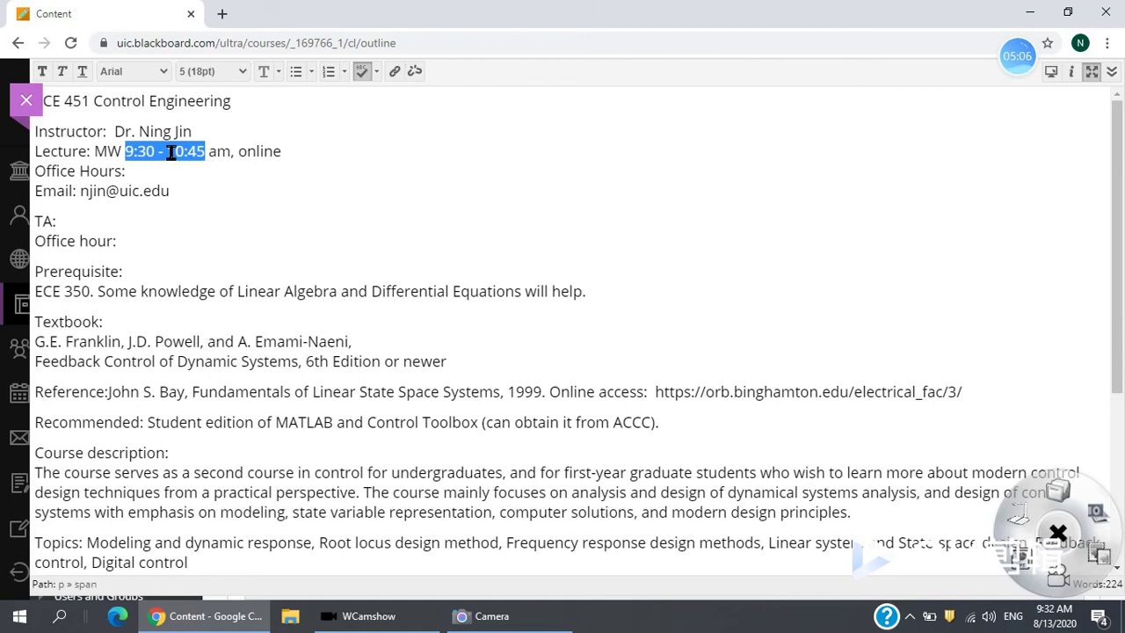
click(260, 151)
click(289, 155)
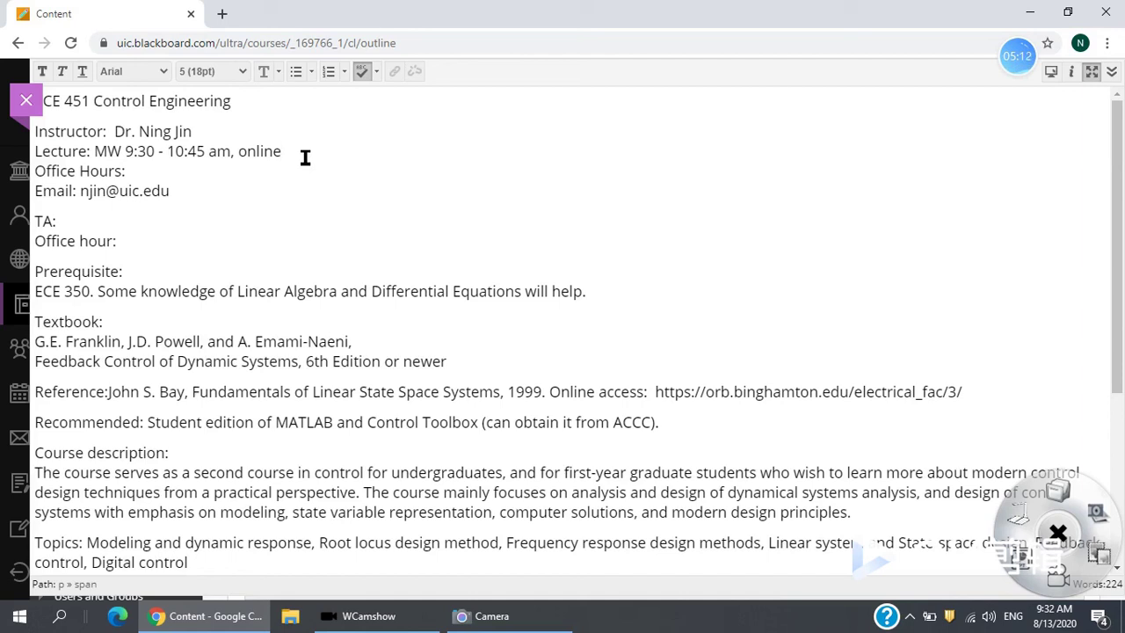
click(101, 154)
drag(101, 155, 227, 152)
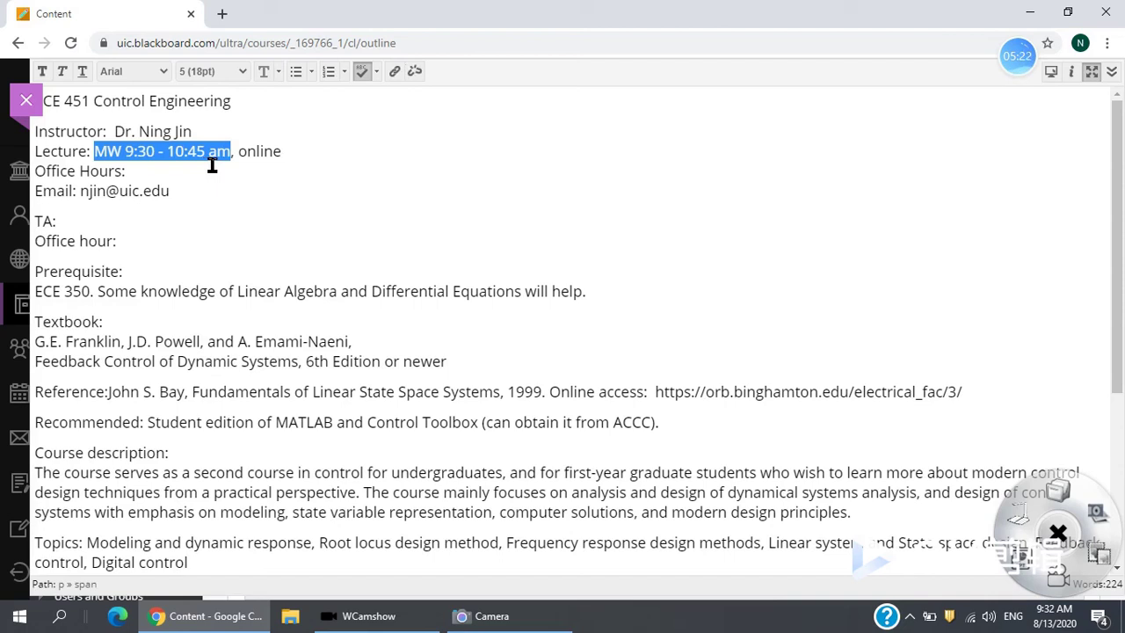
click(132, 173)
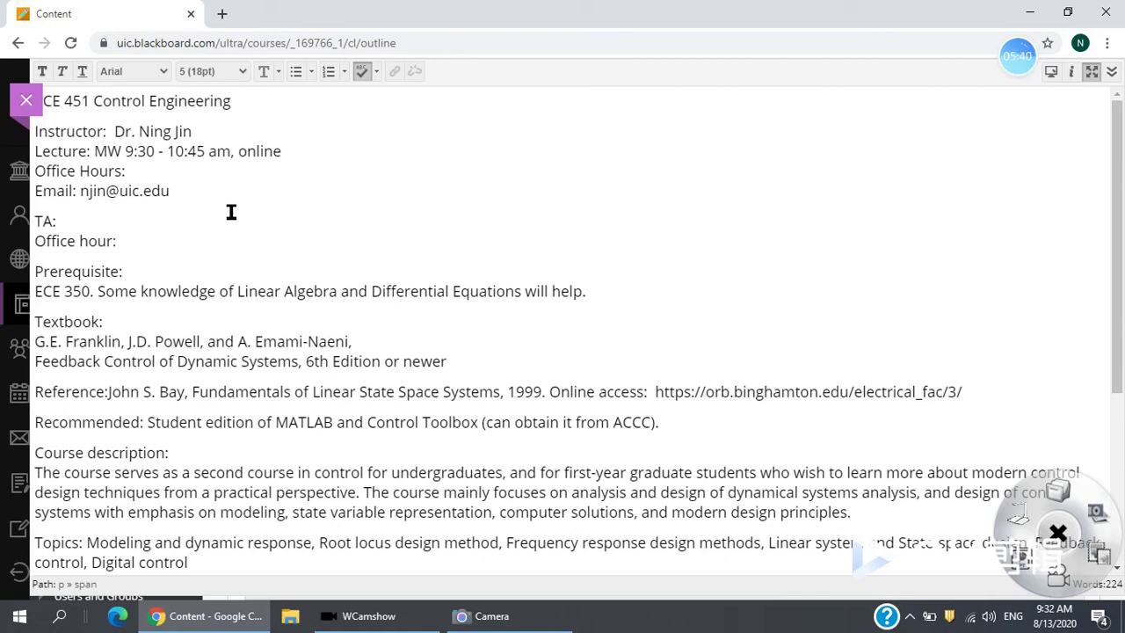
Review the contact, TA and office hour lines, continuing through the syllabus to the prerequisite and textbook sections.
click(171, 191)
drag(36, 220, 129, 235)
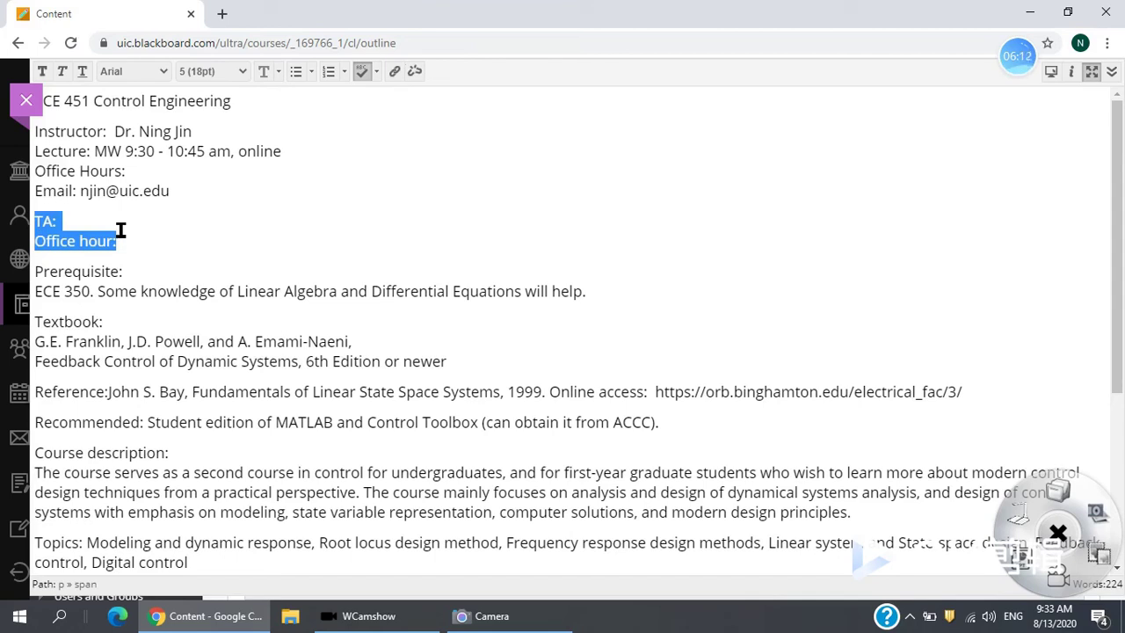
click(61, 221)
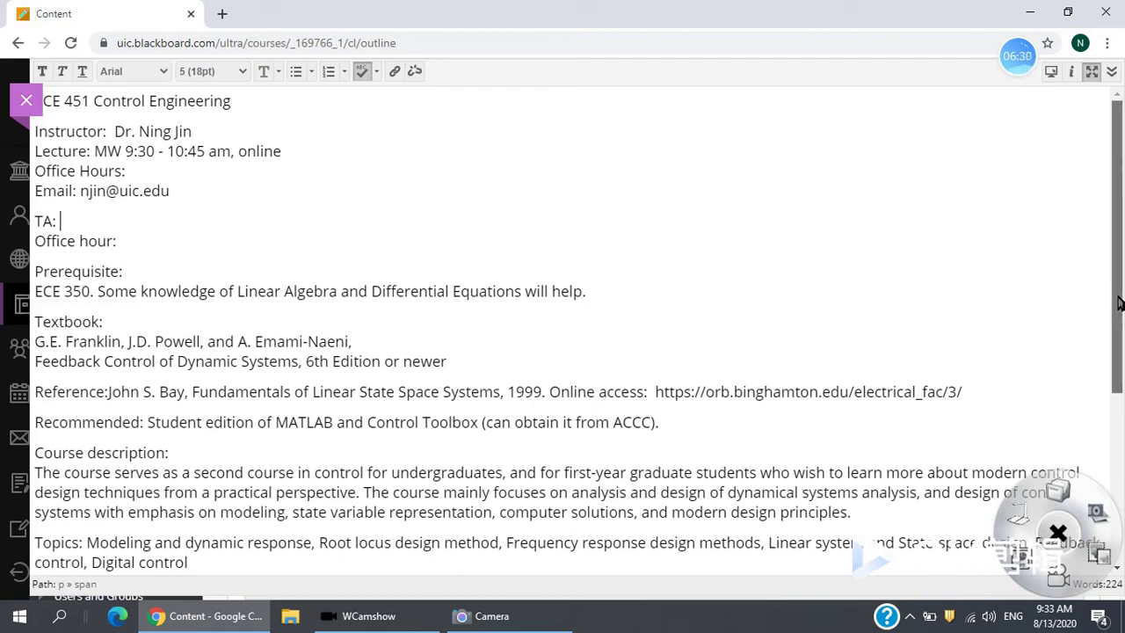
drag(1118, 302, 1119, 323)
scroll(1117, 292, down, 1)
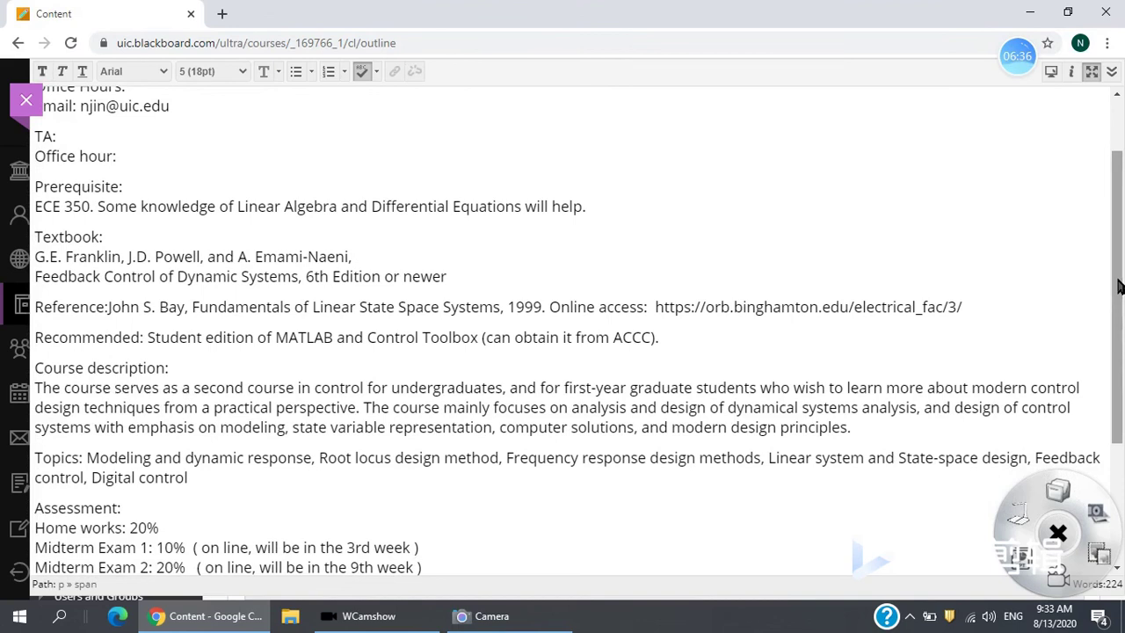
drag(1118, 287, 1119, 308)
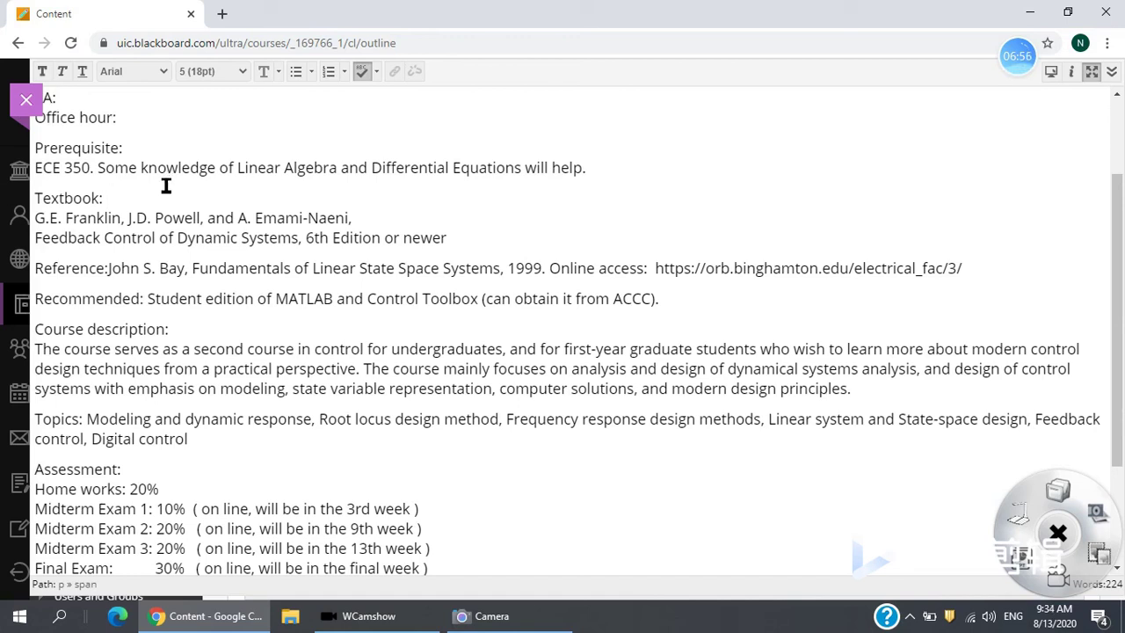
key(Down)
key(Down)
key(Down)
key(Down)
key(Down)
key(Down)
key(Down)
Change the textbook's edition wording to "6th Edition, or older, or newer".
click(35, 217)
drag(60, 218, 321, 220)
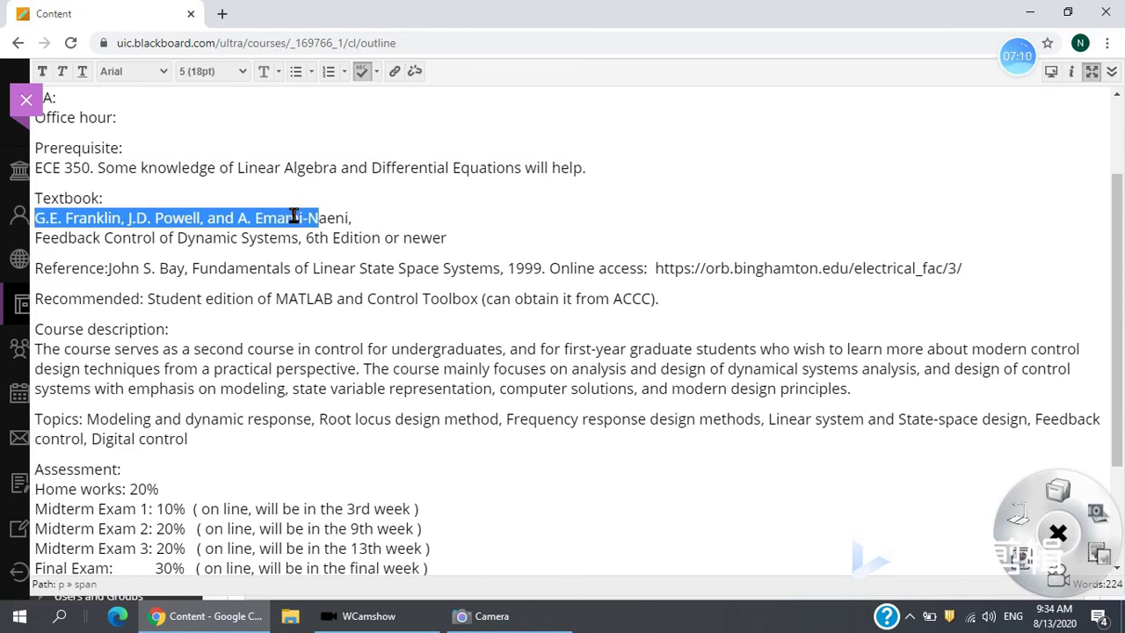
drag(352, 219, 78, 214)
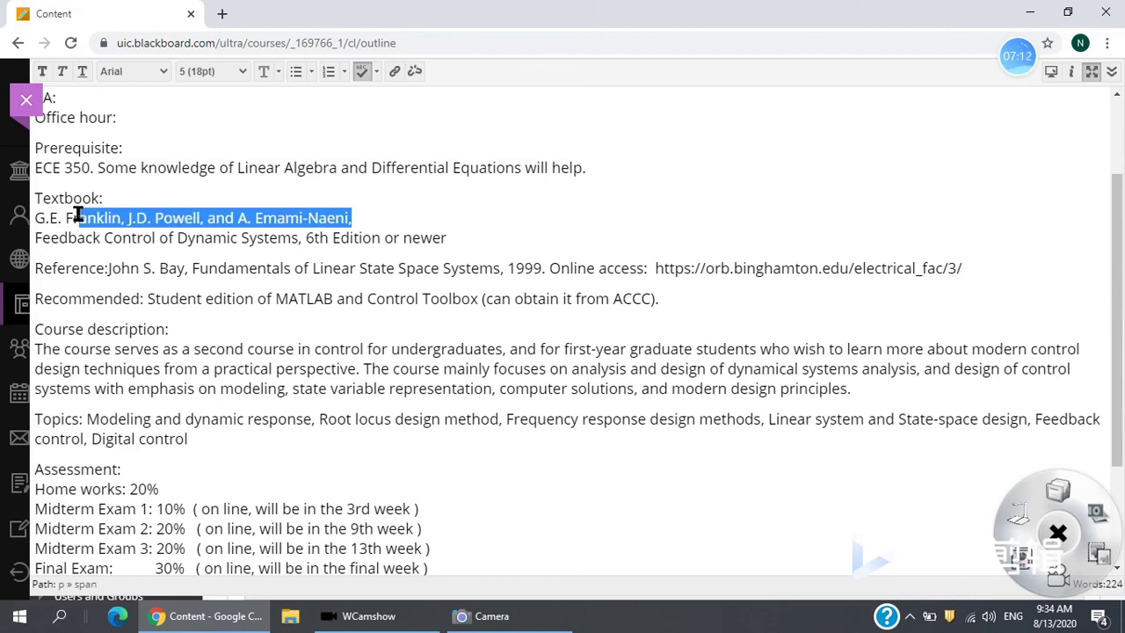
click(36, 239)
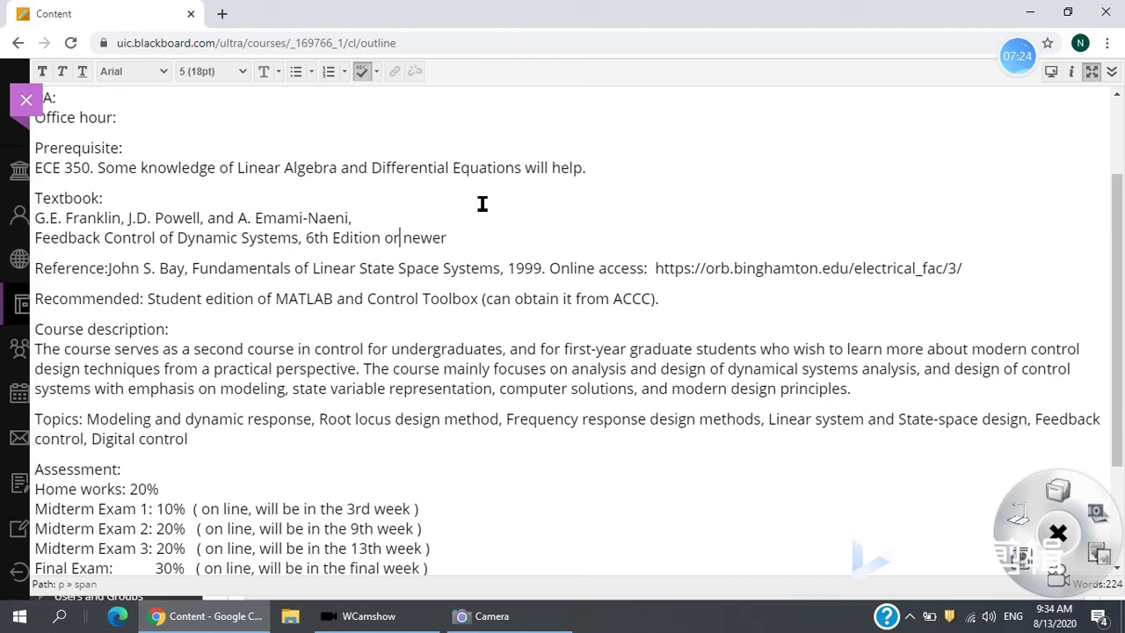
text(older, or)
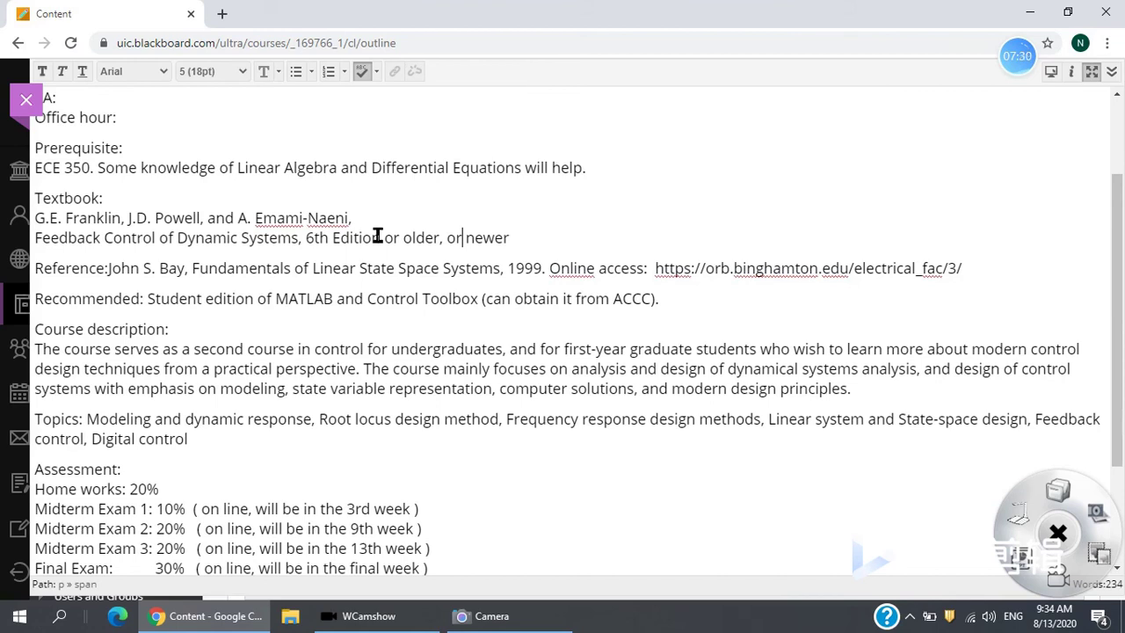
click(378, 237)
text(,)
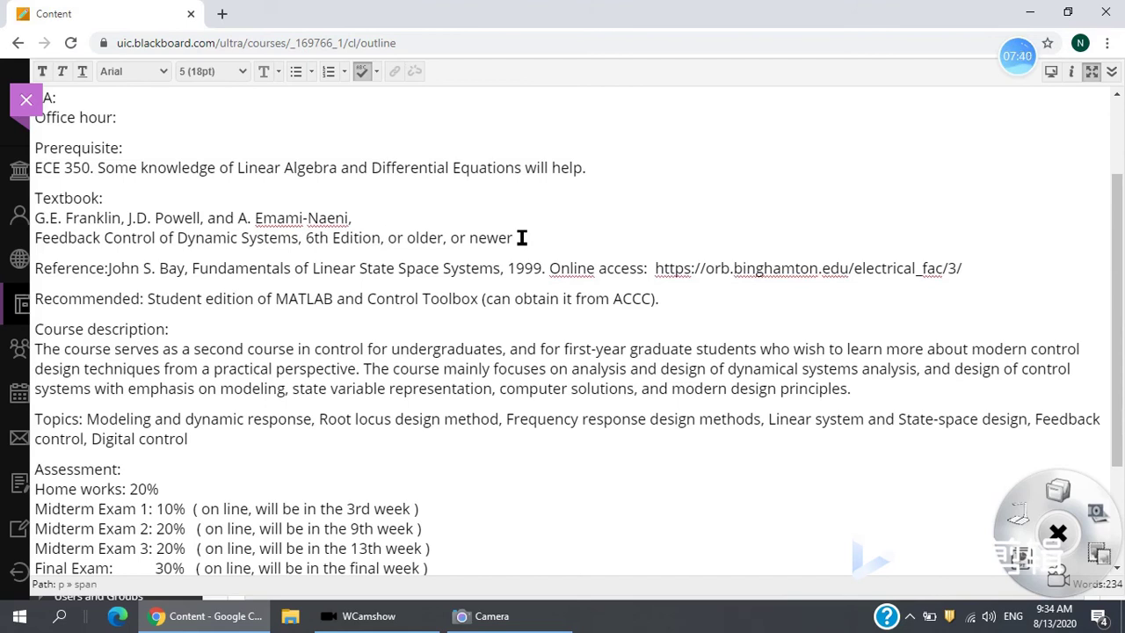
Highlight the reference book title "Fundamentals of Linear State Space Systems" in the Reference line.
click(563, 236)
key(Down)
key(Down)
key(Up)
click(188, 268)
drag(500, 268, 191, 270)
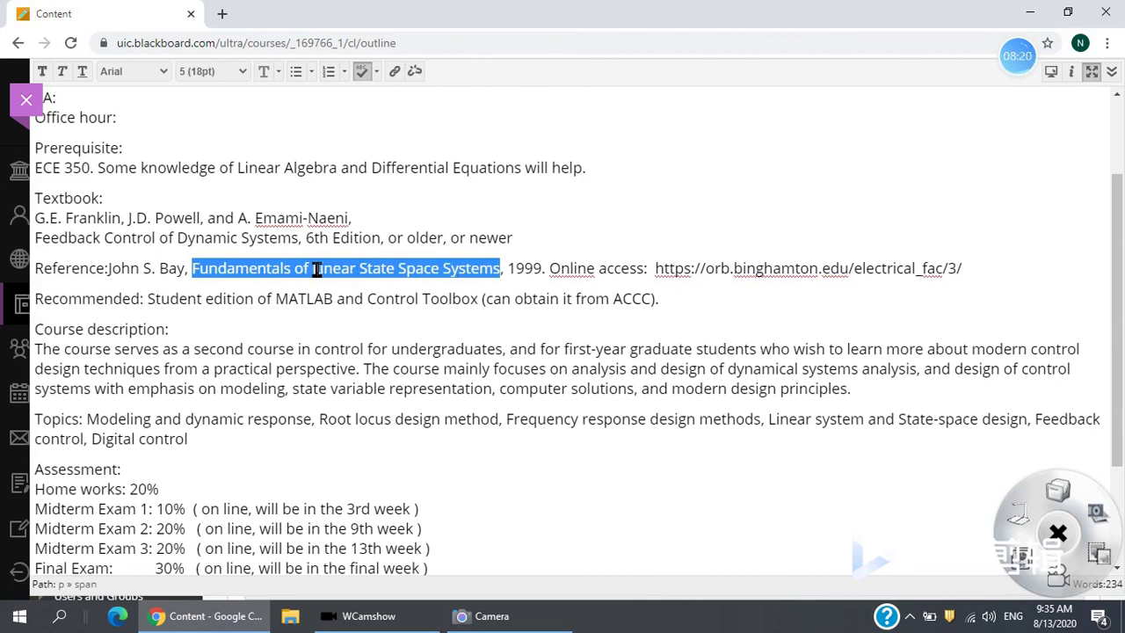
Highlight the authors, title and 6th Edition wording in the Textbook section.
click(465, 274)
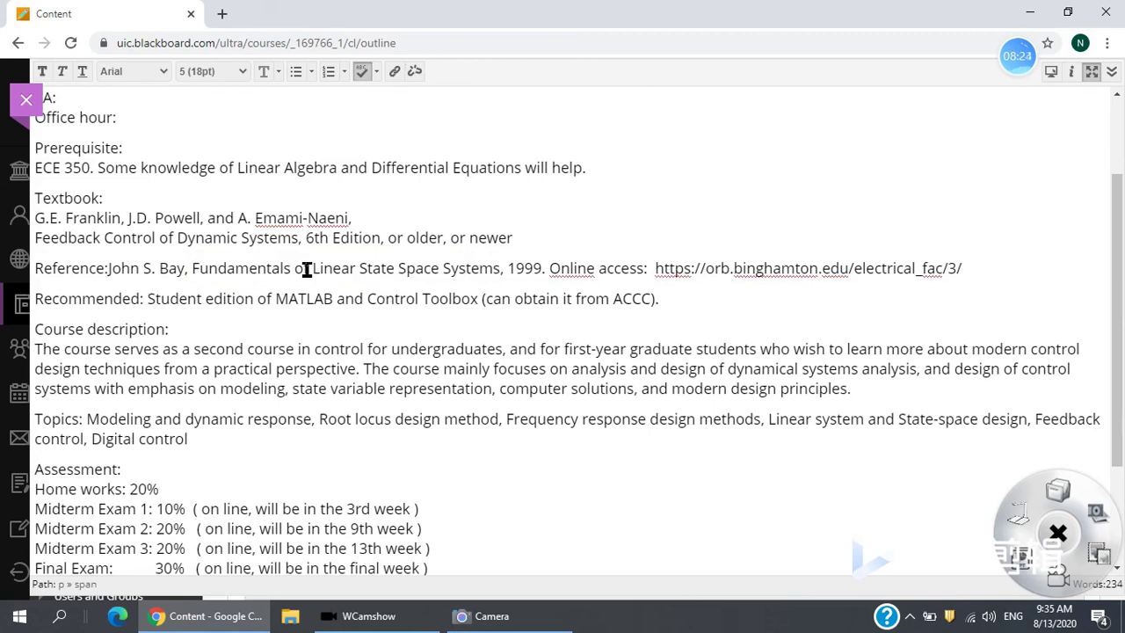
click(309, 270)
drag(57, 217, 380, 235)
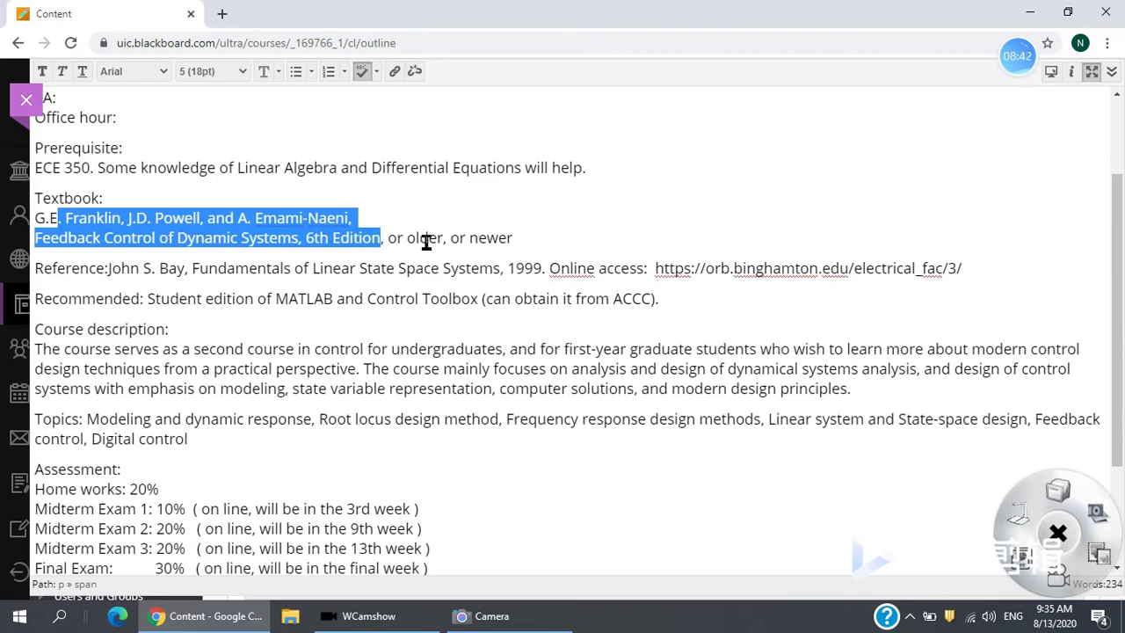
click(329, 221)
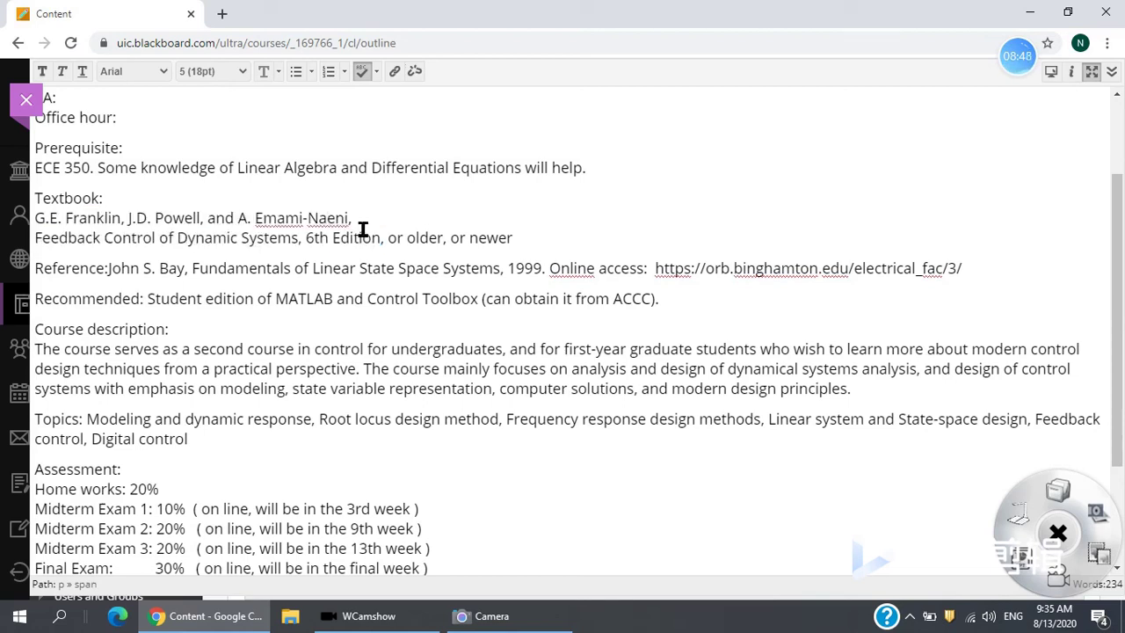
click(363, 239)
Highlight MATLAB in the Recommended software line below the reference.
drag(1119, 266, 1119, 297)
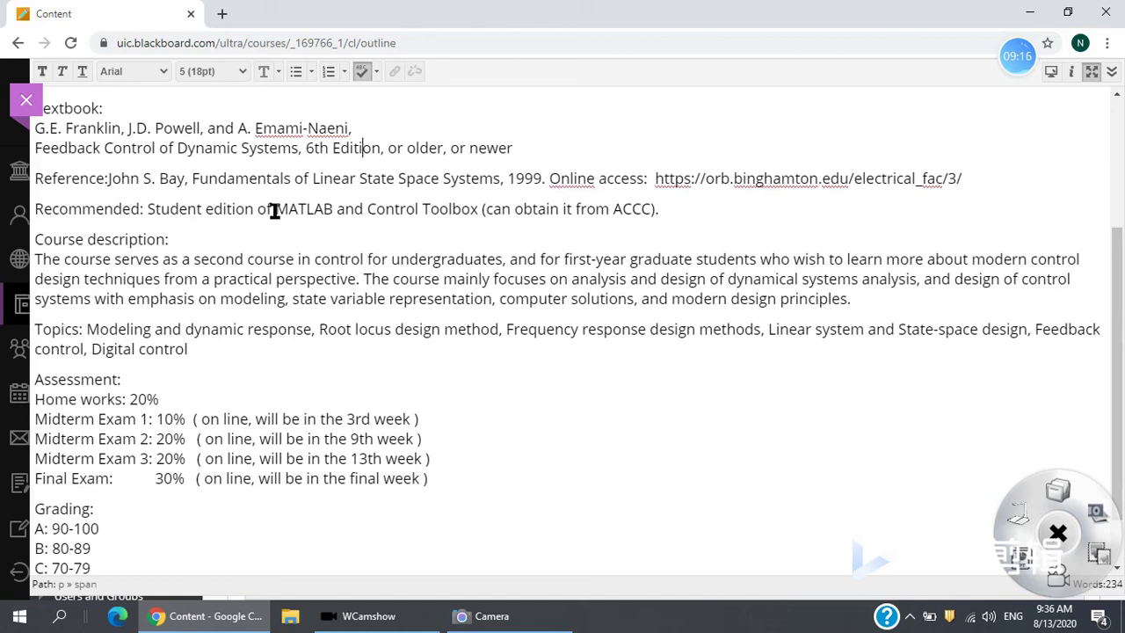
drag(275, 211, 348, 211)
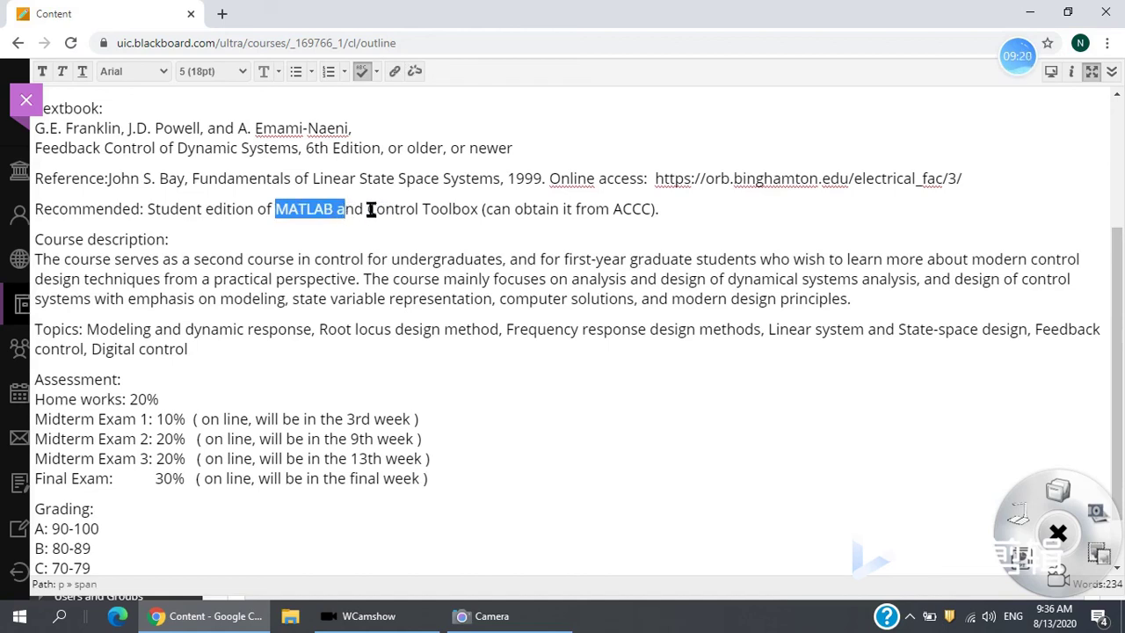
click(369, 209)
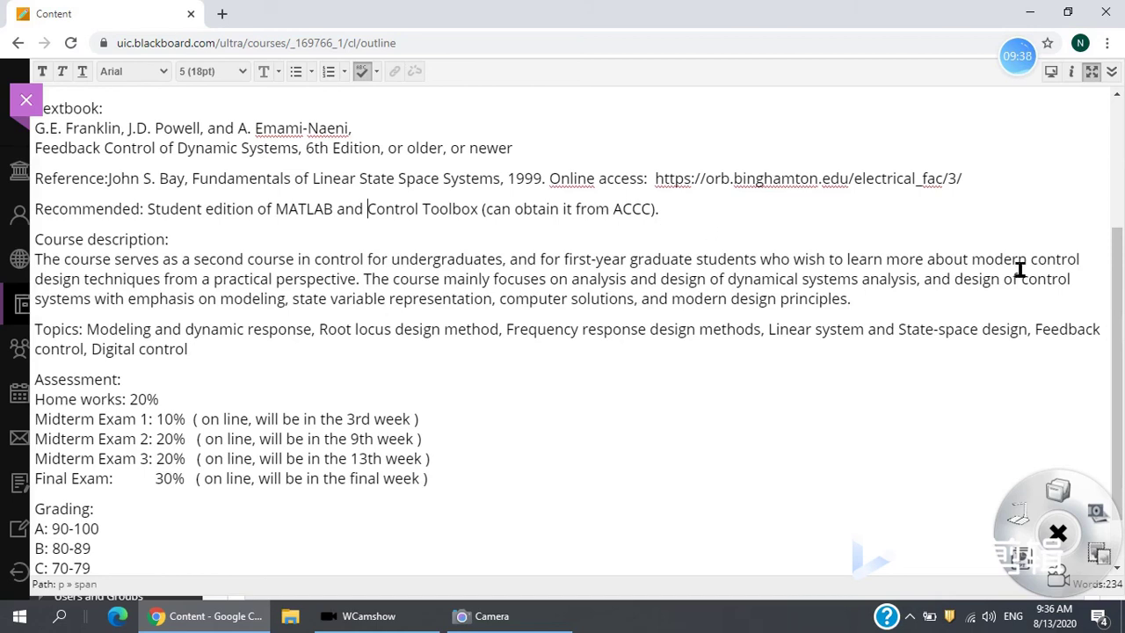
Highlight the opening sentence of the Course description, up to the mention of undergraduates.
drag(1116, 275, 1118, 303)
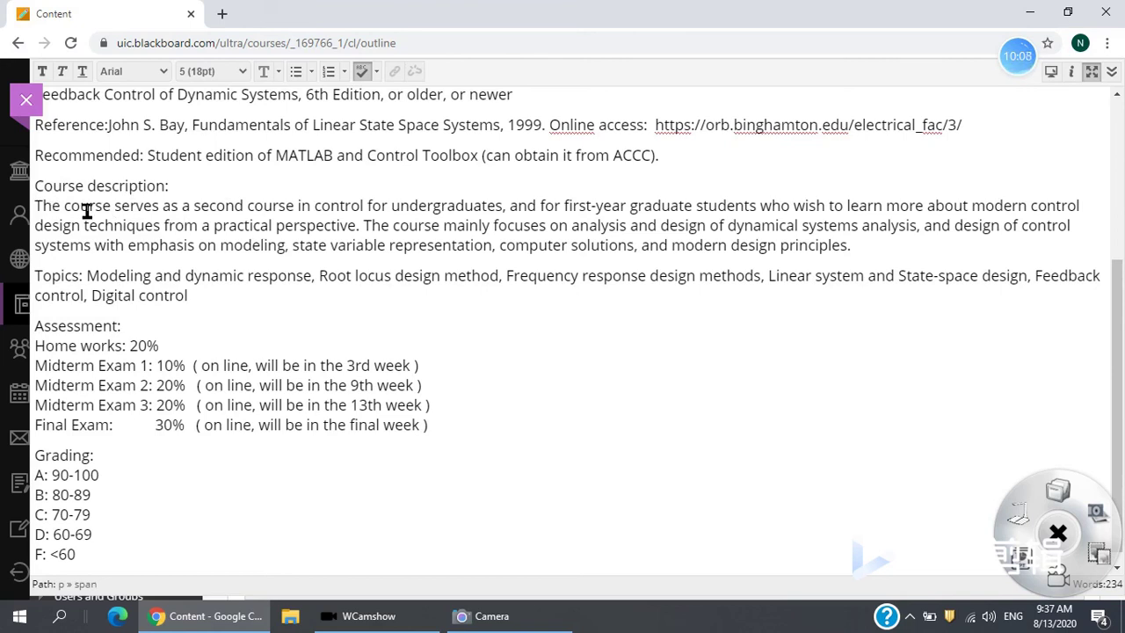
drag(103, 209, 455, 211)
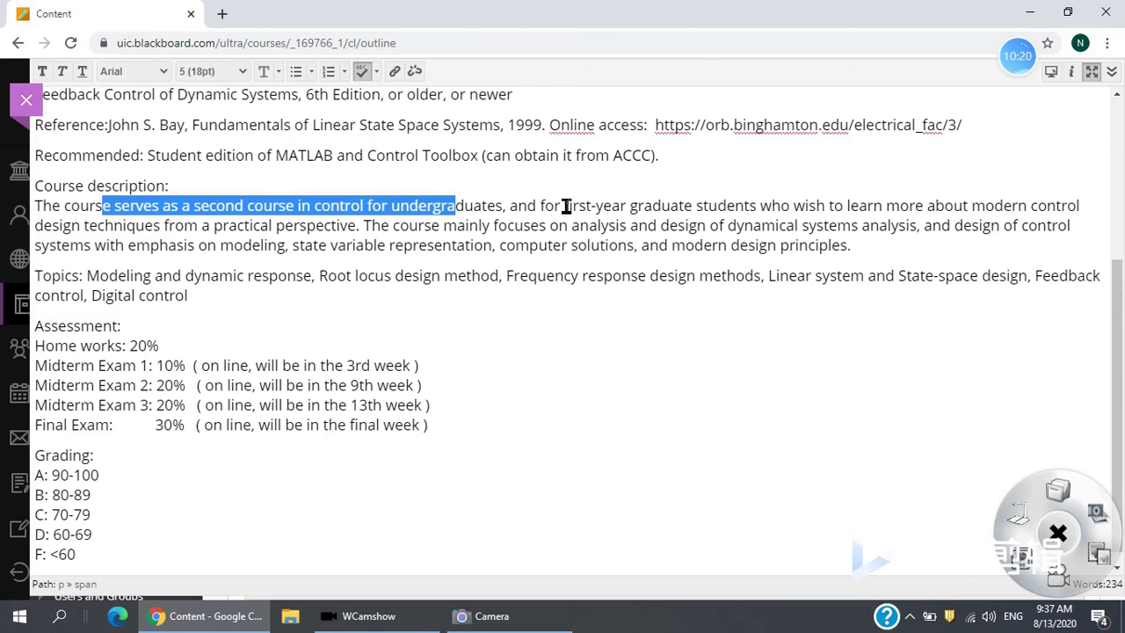
click(369, 226)
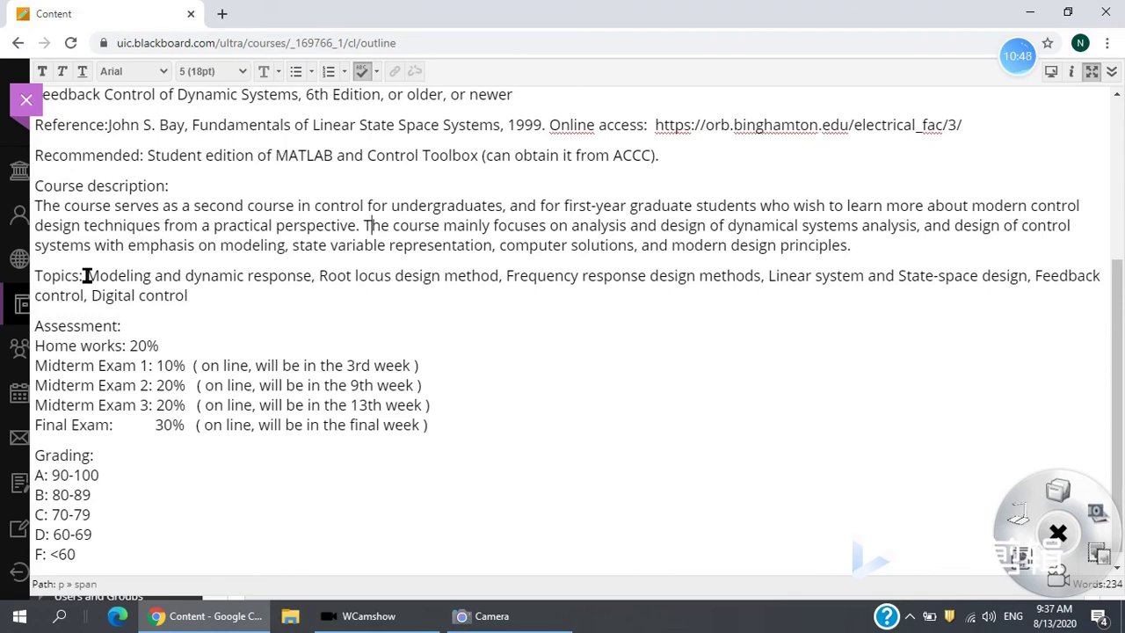
Highlight the full Topics list, from Modeling and dynamic response to Digital control, and continue to the Assessment heading.
drag(88, 276, 191, 294)
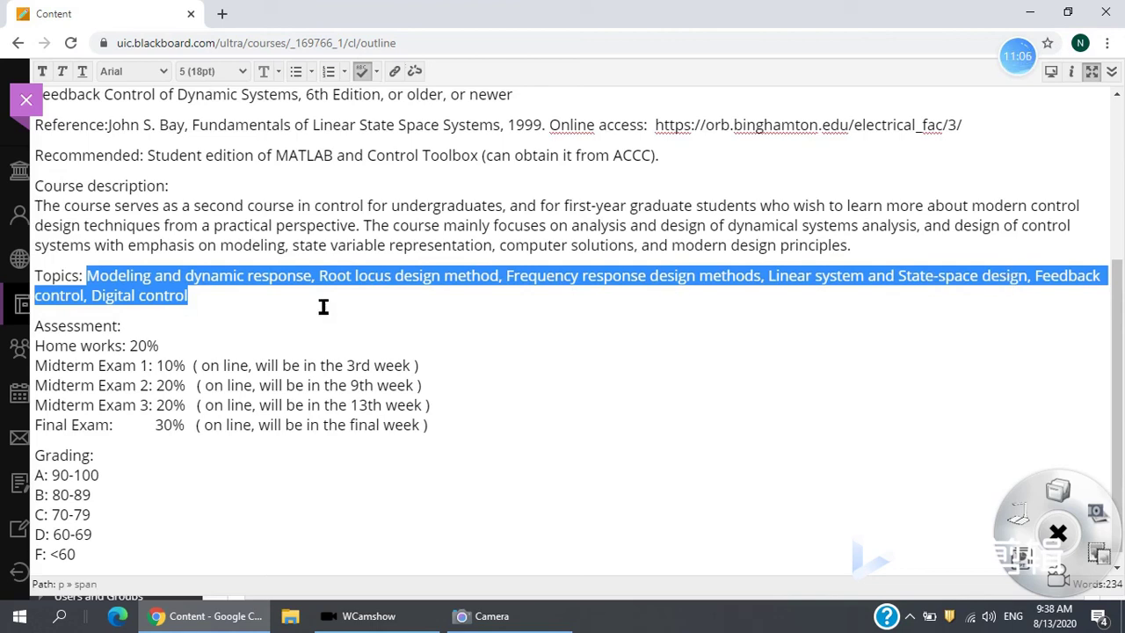
click(233, 306)
key(shift+Home)
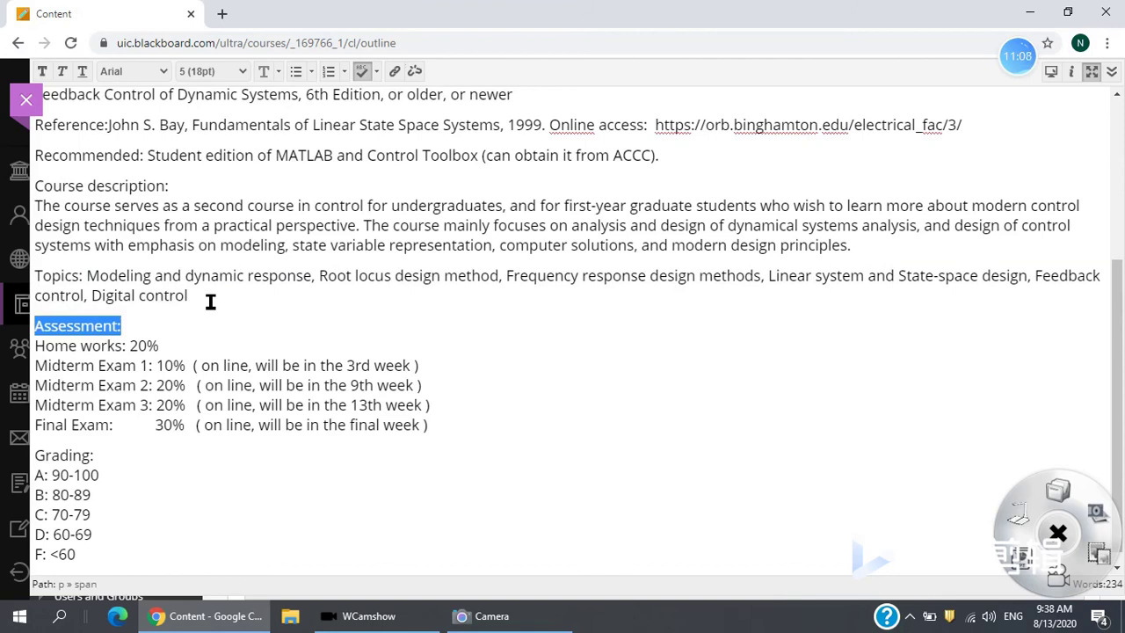
click(179, 318)
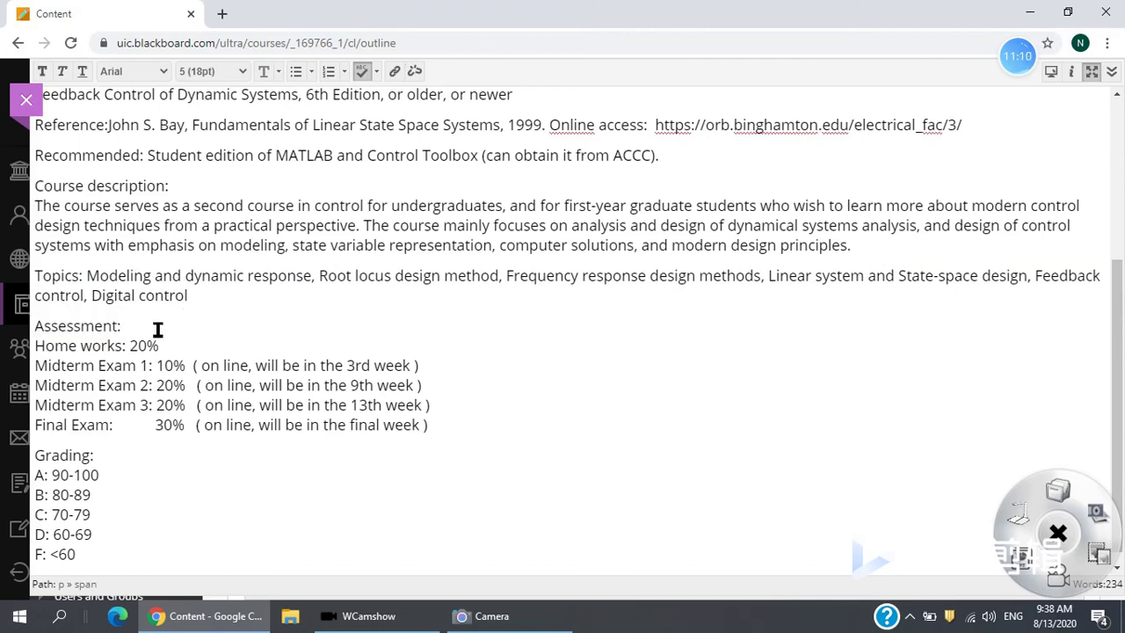
Review the Assessment section, highlighting the scheduled week of Midterm Exam 1 and going through the other exam lines.
key(Down)
key(Down)
key(Down)
key(Down)
key(Down)
key(Down)
key(Down)
drag(279, 366, 416, 367)
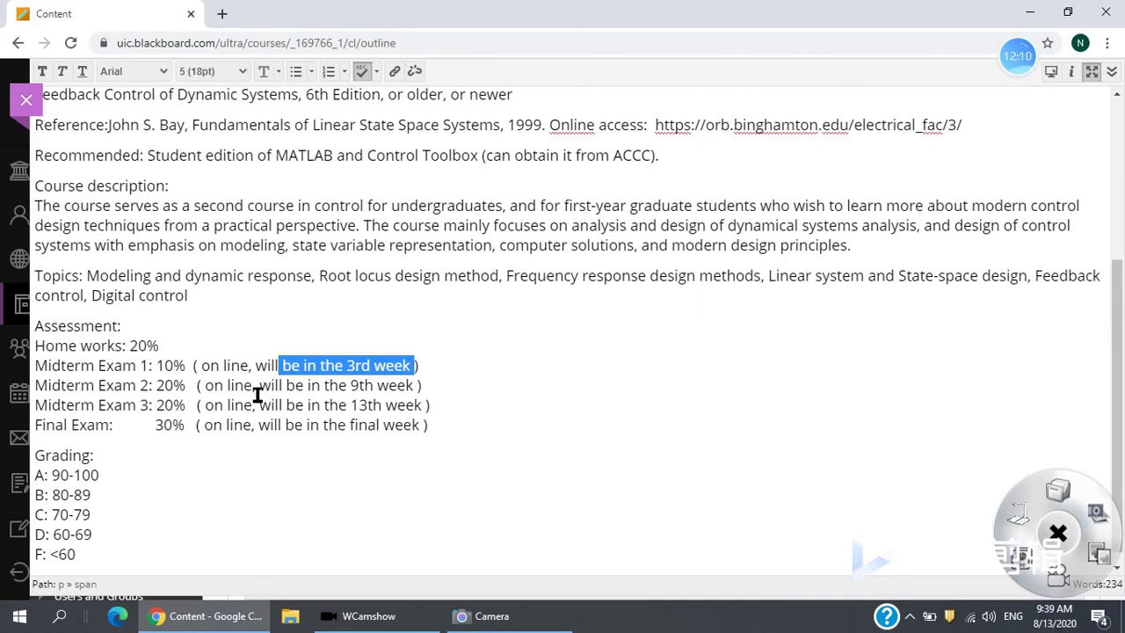
click(35, 387)
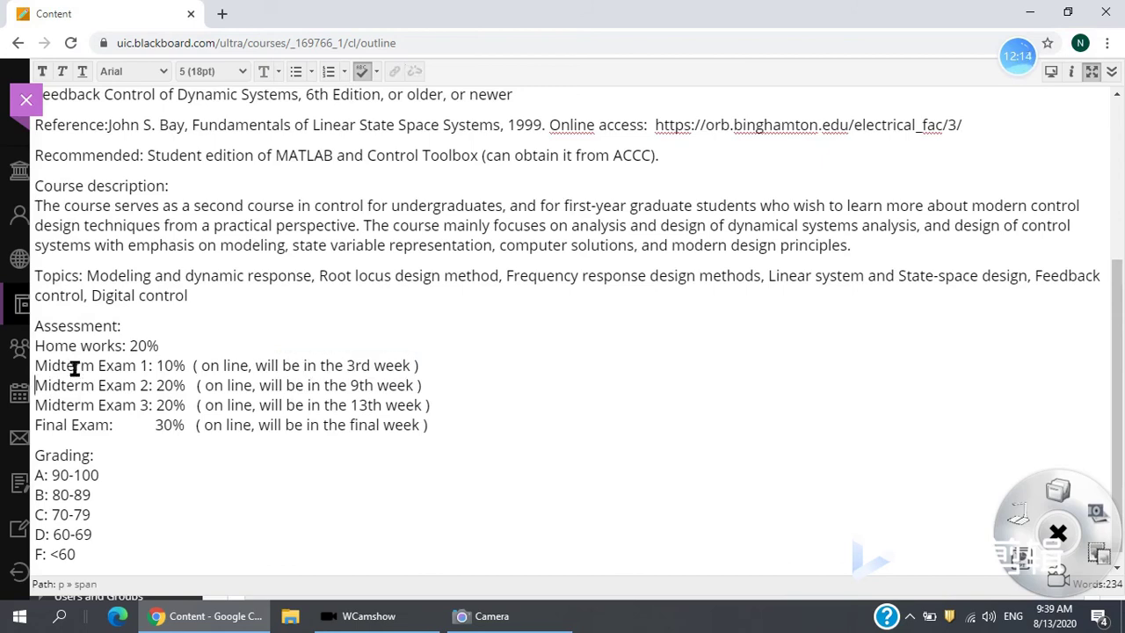
click(430, 399)
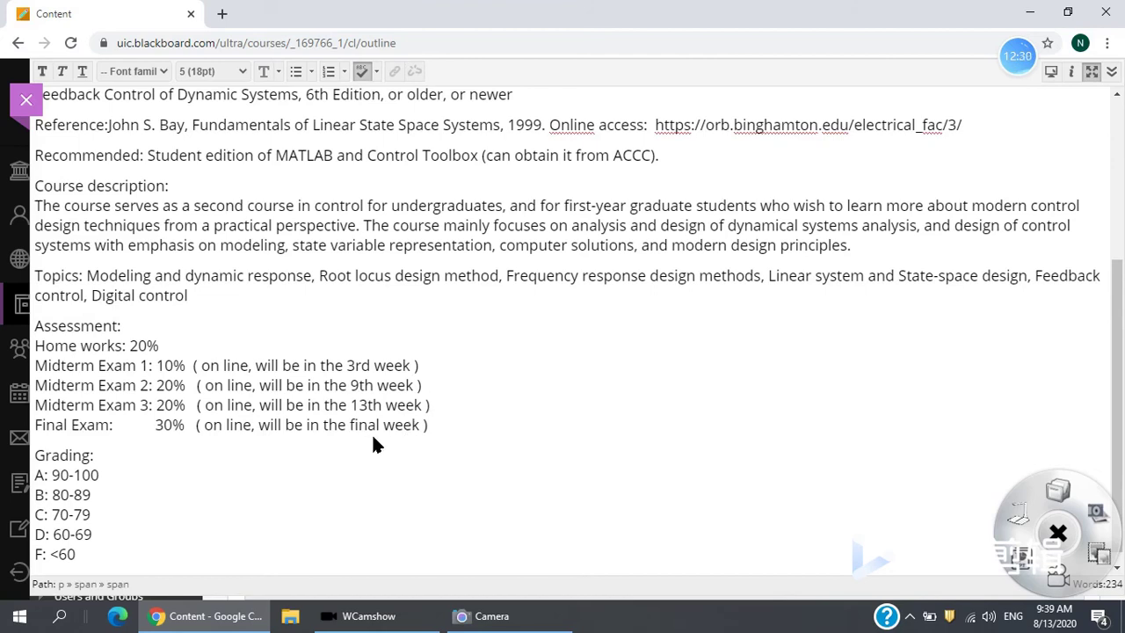
click(437, 426)
Return to the Lecture line and highlight the class days and start time.
drag(1119, 327, 1123, 167)
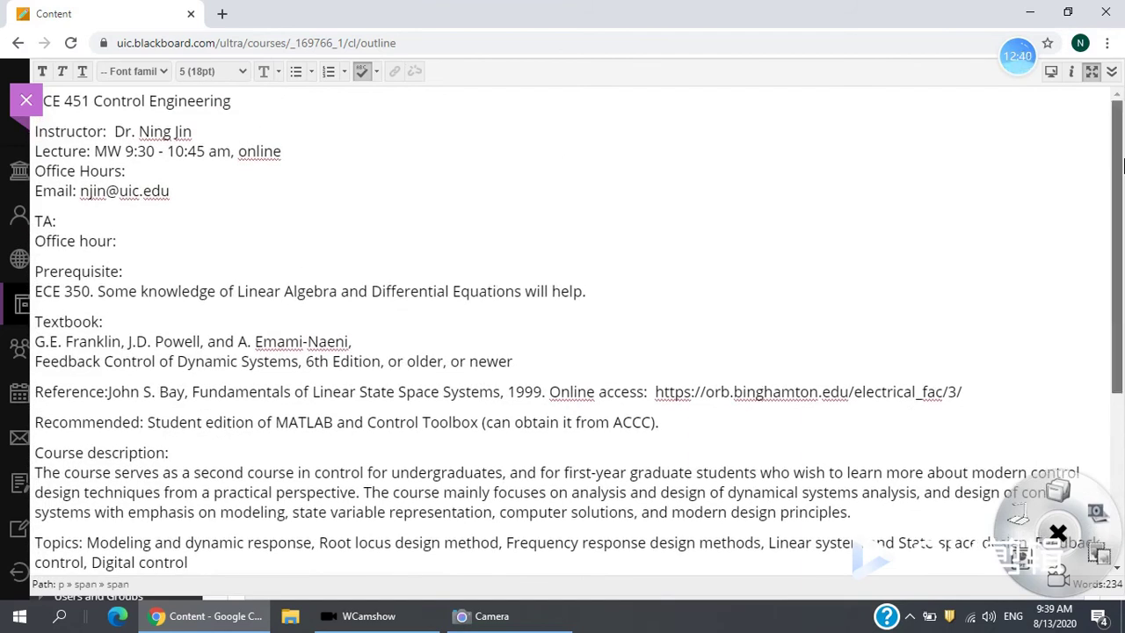
click(96, 151)
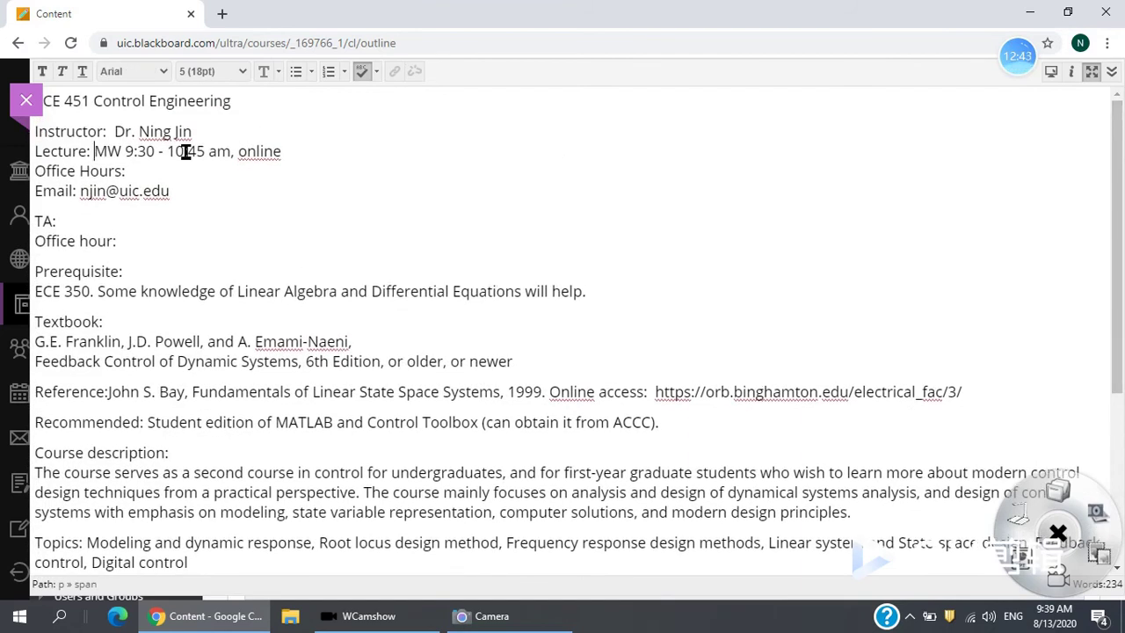
click(231, 151)
shift+click(92, 152)
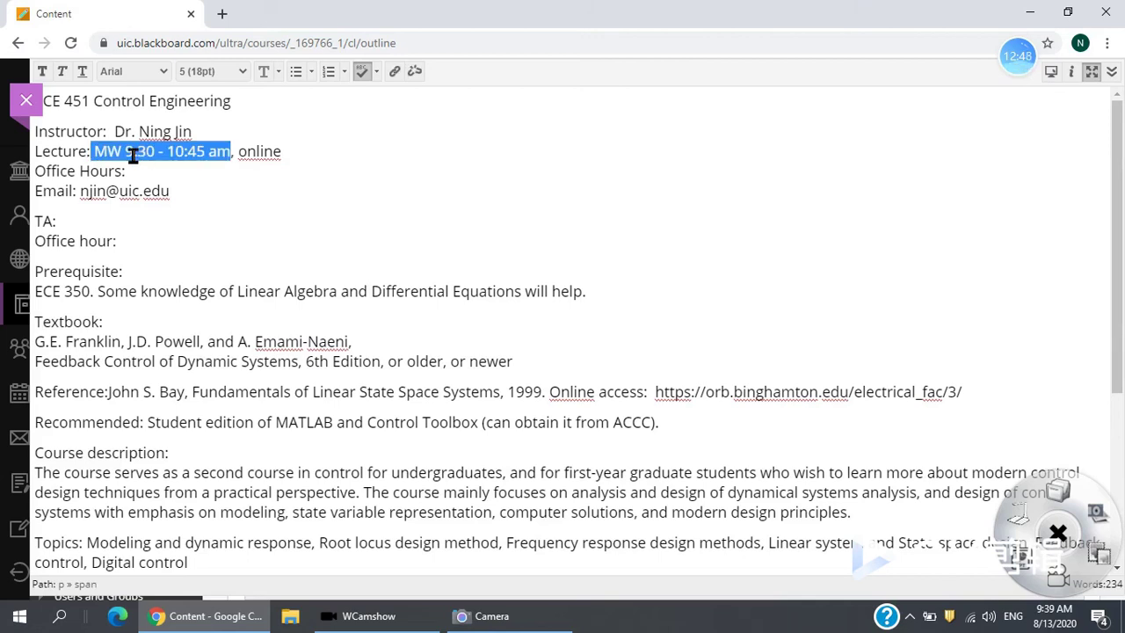
click(153, 152)
drag(153, 152, 124, 151)
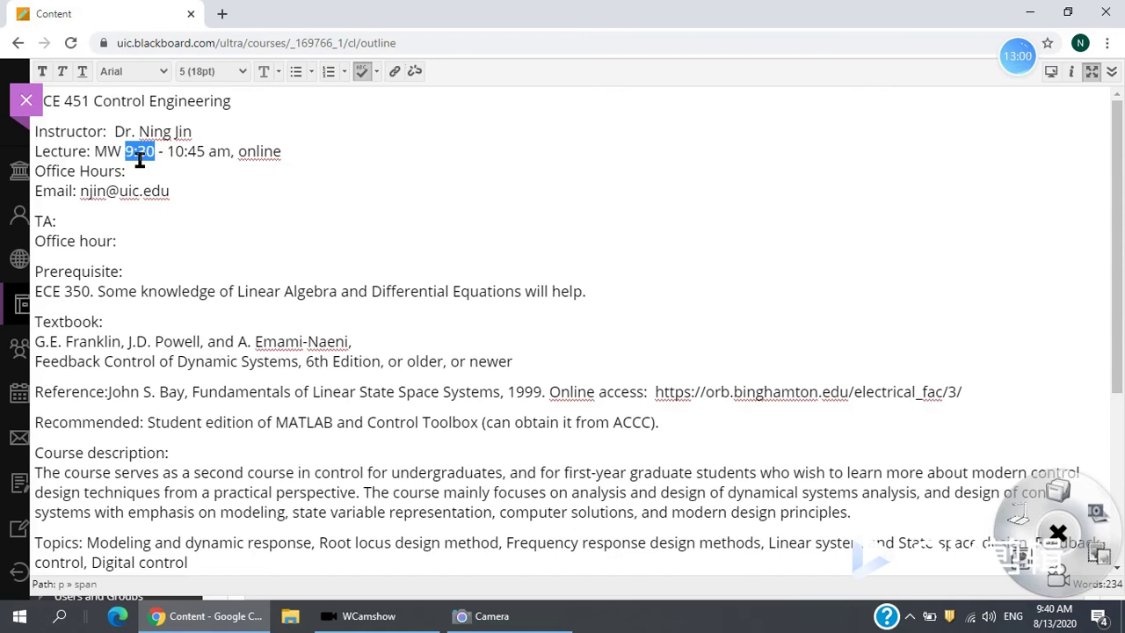
scroll(139, 169, down, 1)
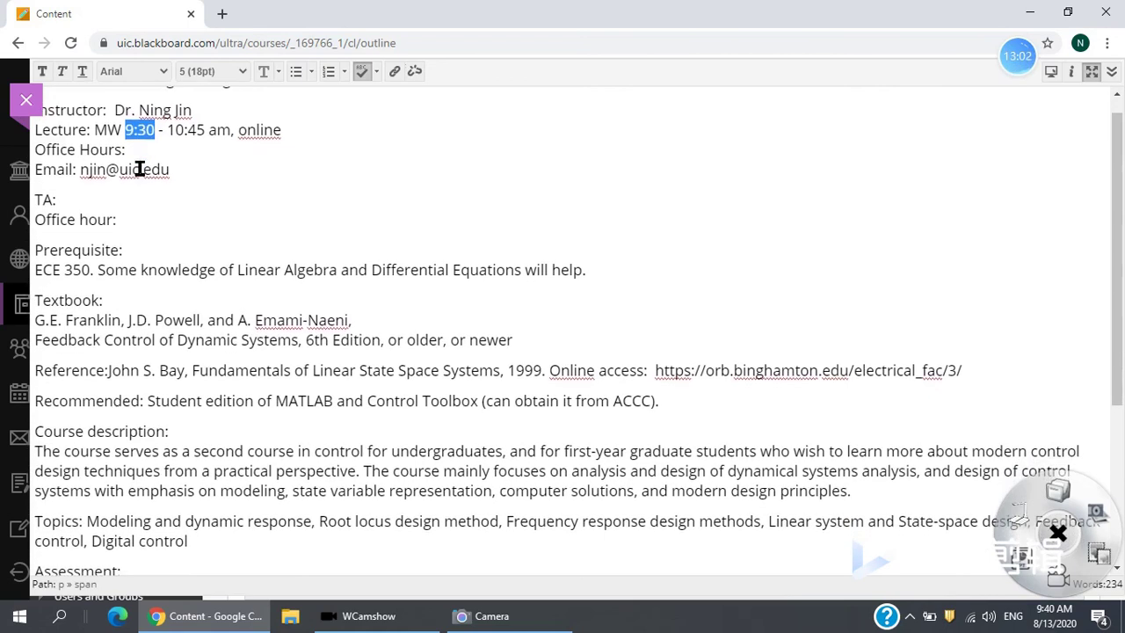
click(141, 150)
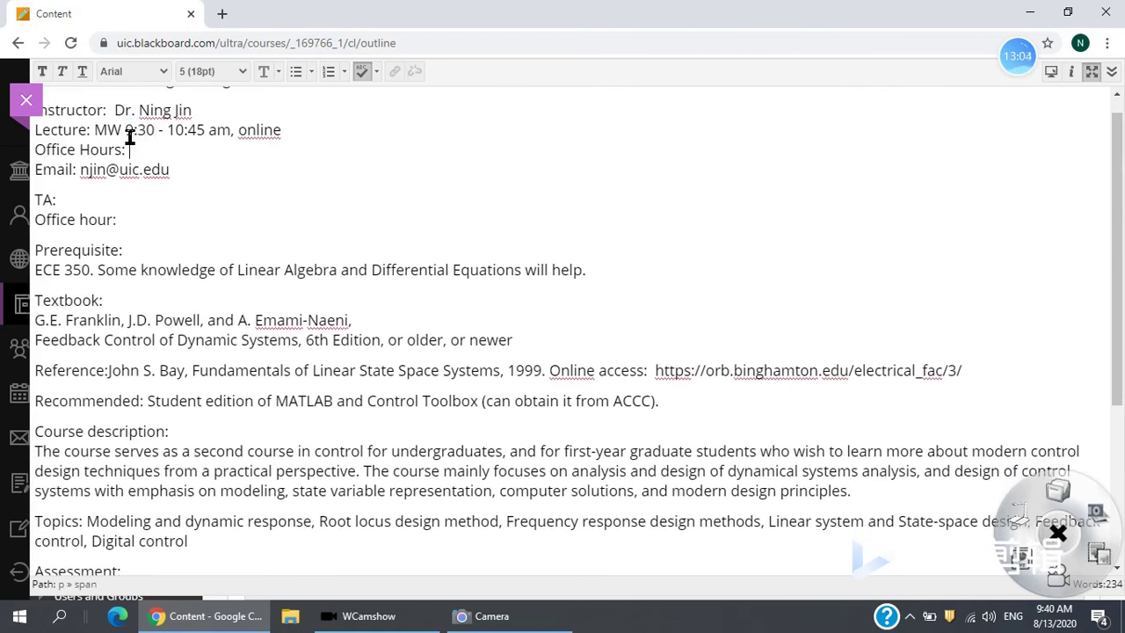
drag(123, 130, 167, 132)
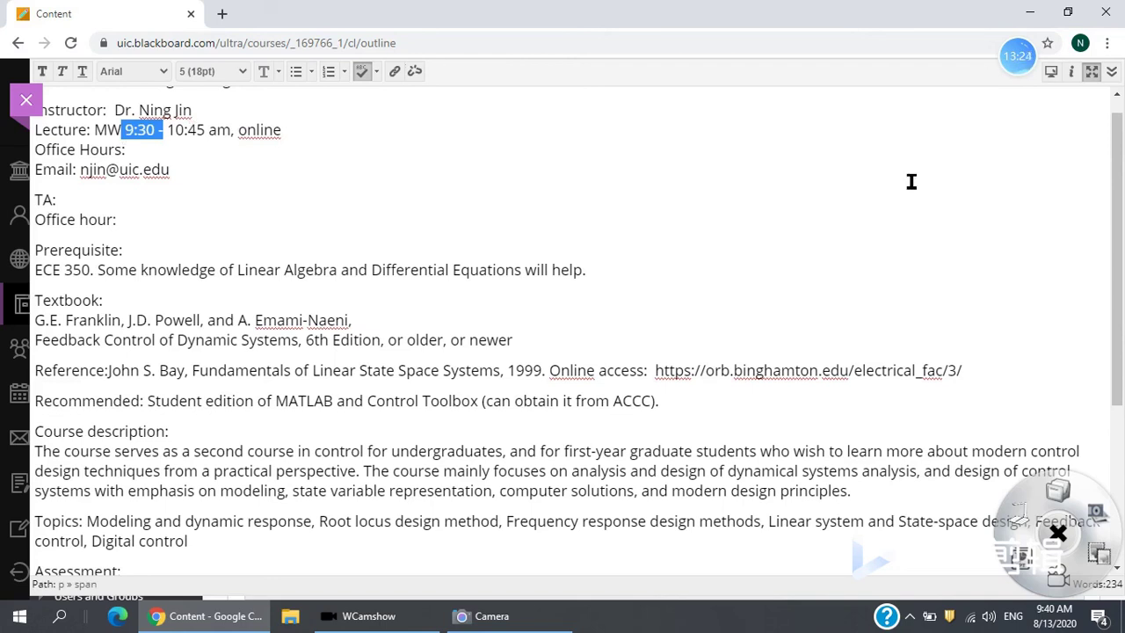
Review the online midterm and final exam lines in the Assessment section again.
drag(1114, 231, 1114, 387)
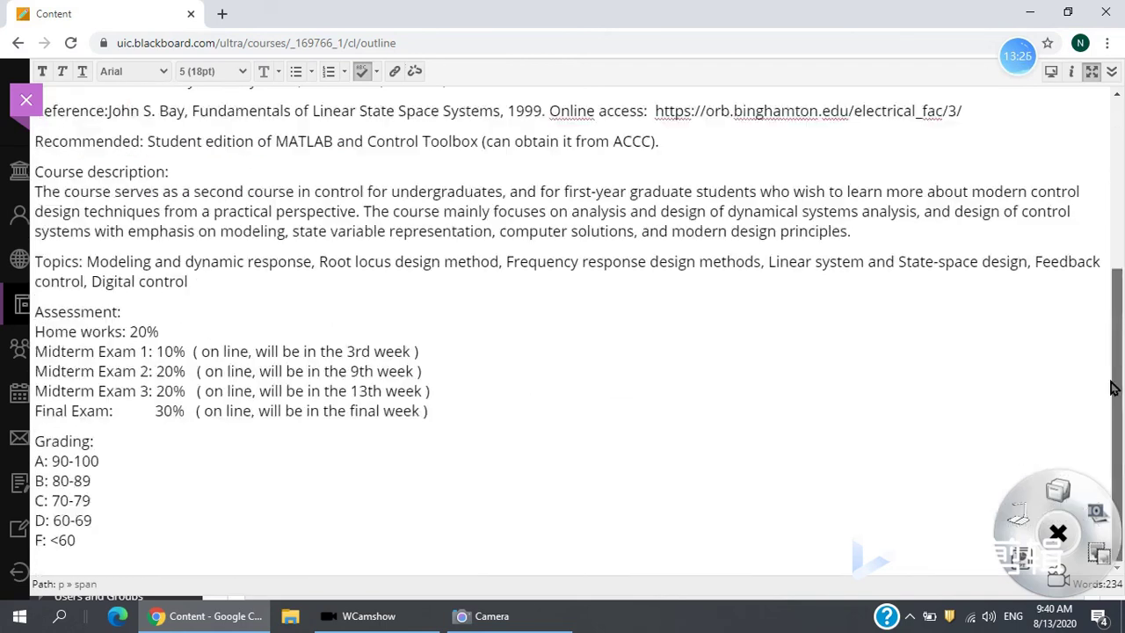
click(438, 379)
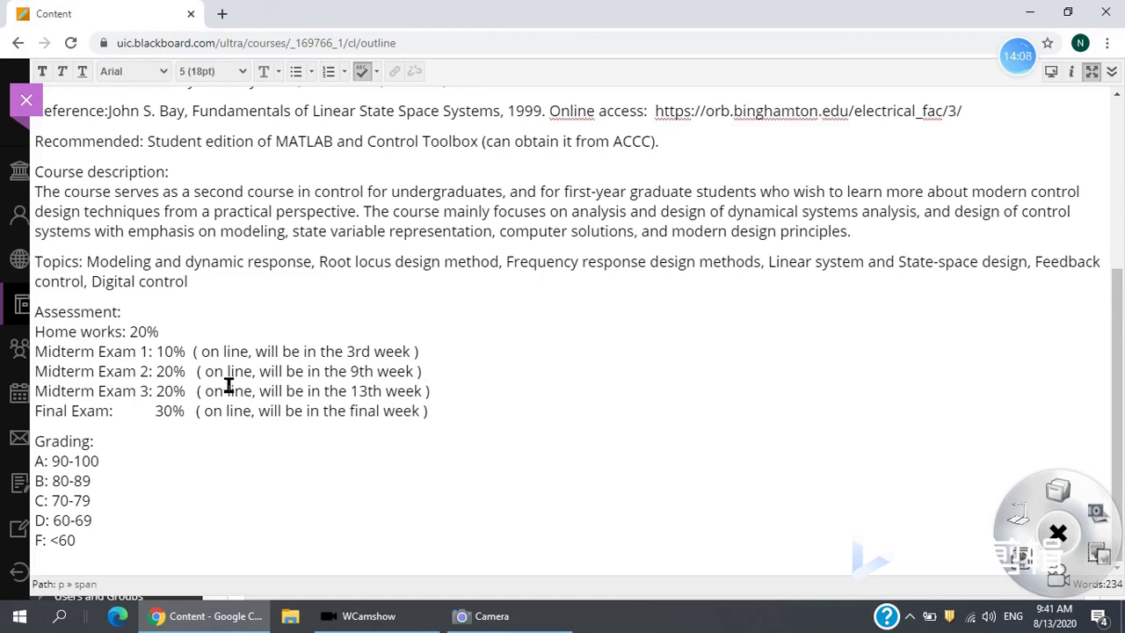
click(457, 408)
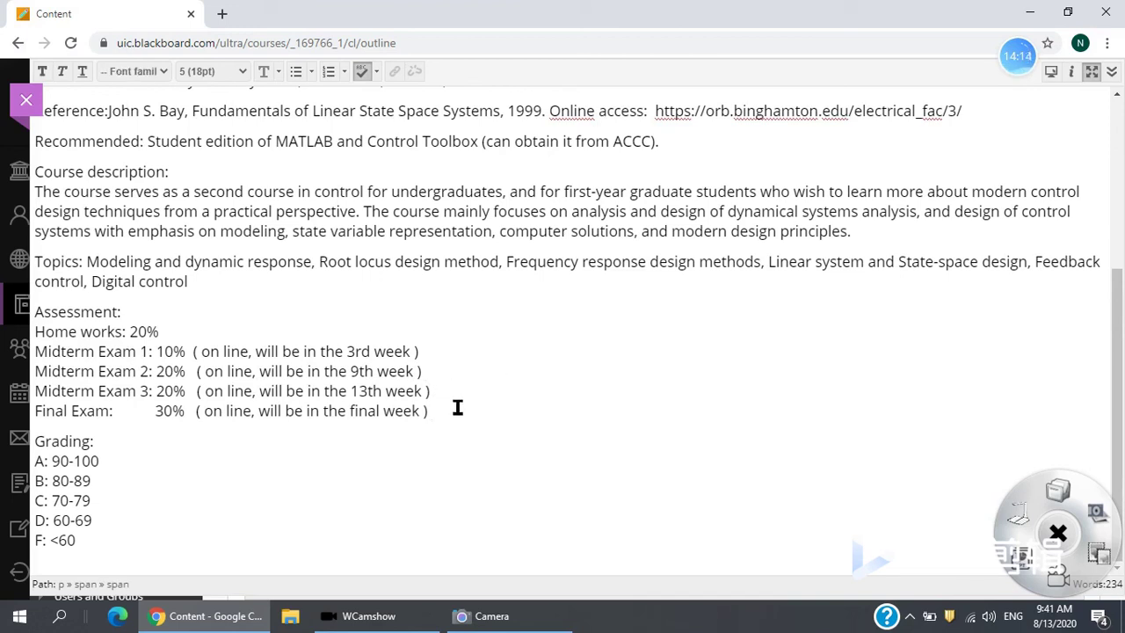
Go through the Grading scale line by line, from grade A to grade F.
key(Down)
key(Down)
key(Down)
key(Down)
key(Down)
key(Down)
key(Down)
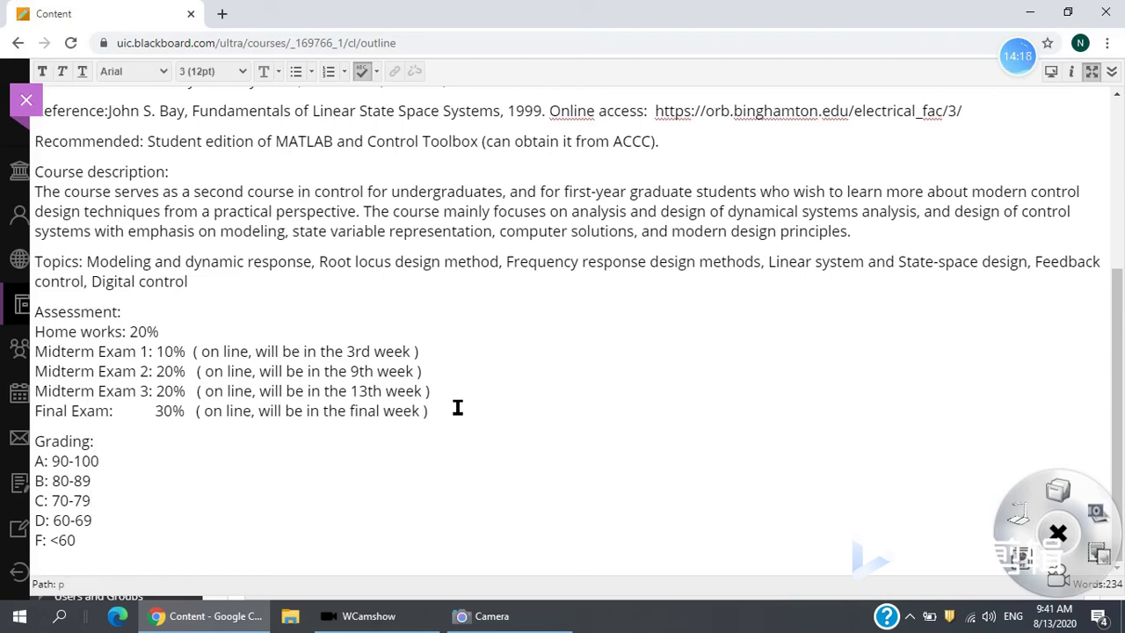
key(Up)
key(Up)
key(Up)
key(Up)
key(Down)
key(Down)
key(Down)
key(Down)
key(Down)
key(Down)
key(Up)
key(Up)
key(Up)
key(Up)
key(Up)
key(Down)
key(Down)
key(Up)
key(Up)
key(Up)
key(Up)
key(Down)
key(Down)
key(Down)
key(Down)
key(Down)
key(Up)
key(Up)
key(Up)
key(Up)
key(Up)
key(Down)
key(Up)
key(Down)
key(Down)
key(Down)
key(Up)
key(Up)
key(Up)
key(Up)
key(Up)
key(Up)
key(Down)
key(Up)
key(Down)
key(Down)
key(Up)
key(Up)
key(Up)
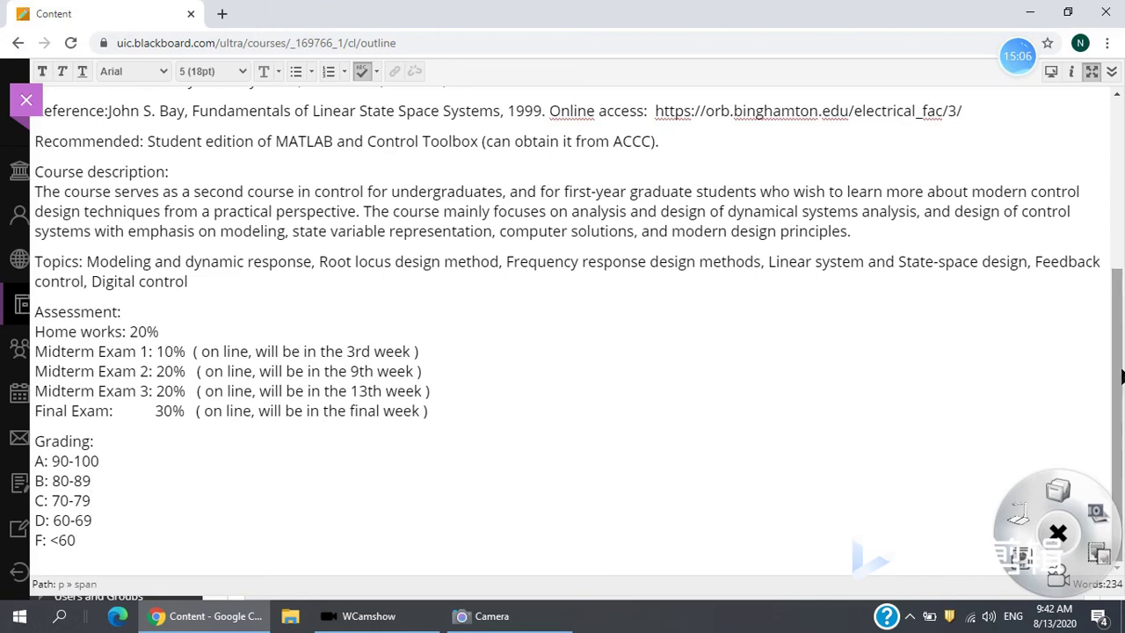
Look over the syllabus once more, from the grading scale back to the course heading.
scroll(1121, 358, up, 2)
scroll(1121, 358, up, 2)
scroll(1121, 377, down, 2)
scroll(1121, 396, up, 2)
scroll(1121, 413, down, 2)
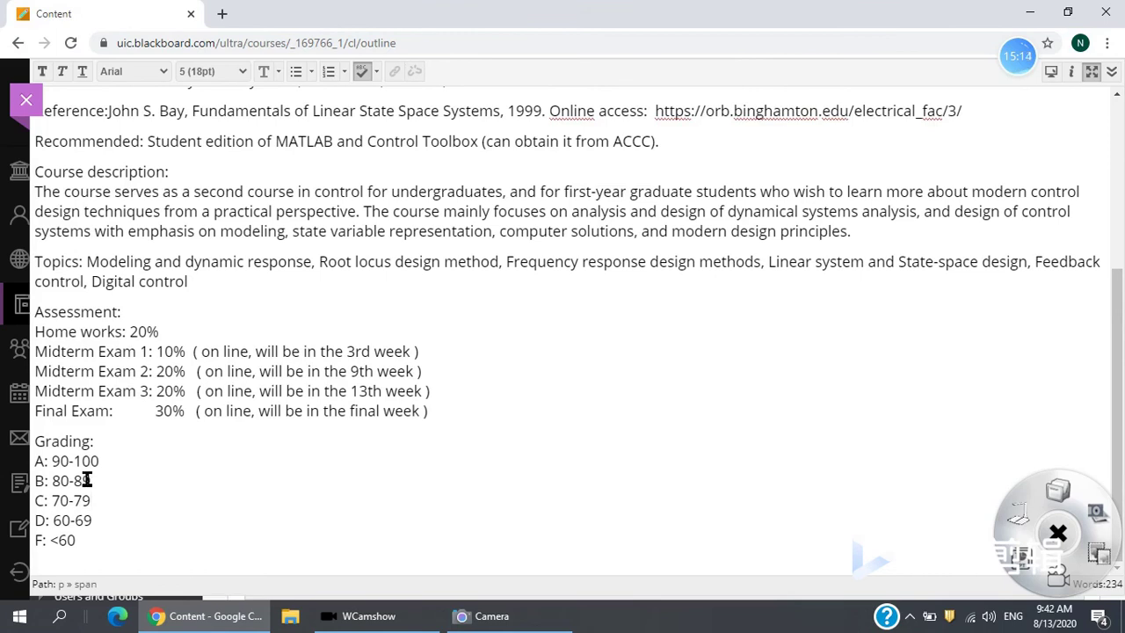
drag(1119, 320, 805, 158)
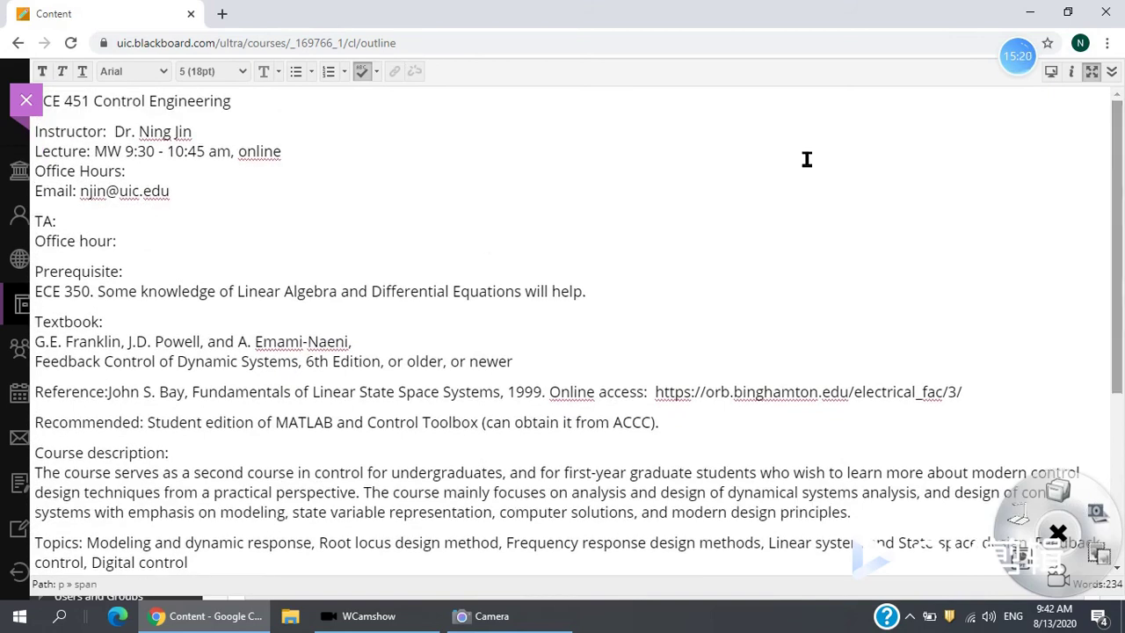
Leave the syllabus editor for the course Tools page, browse the tools and open Announcements.
click(16, 43)
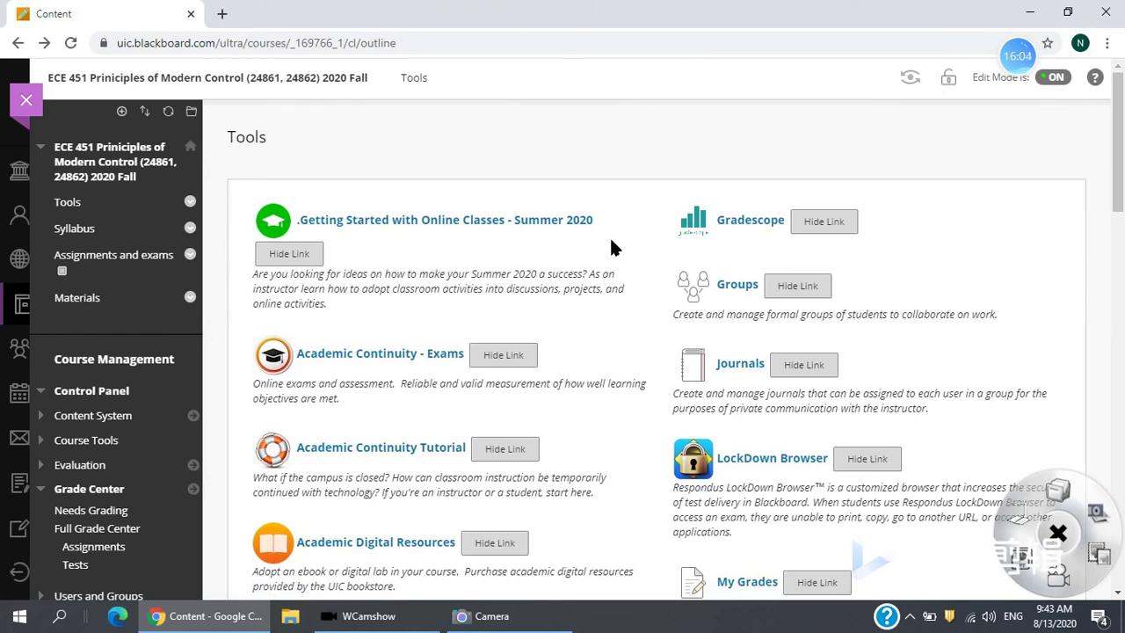
scroll(1118, 184, down, 2)
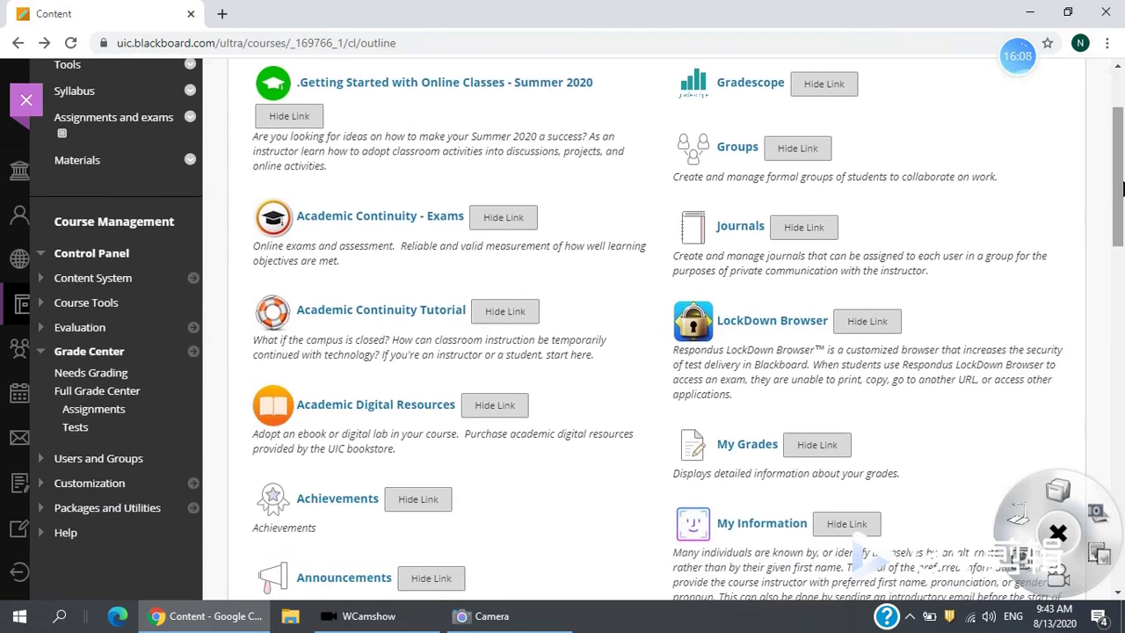
drag(1121, 189, 1122, 257)
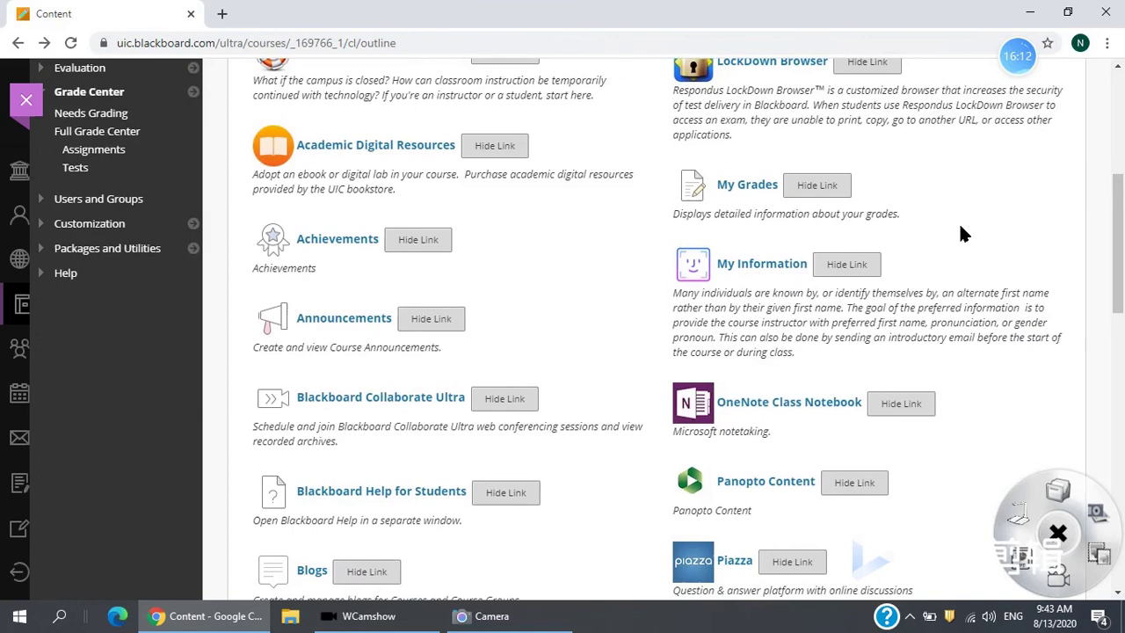
click(342, 320)
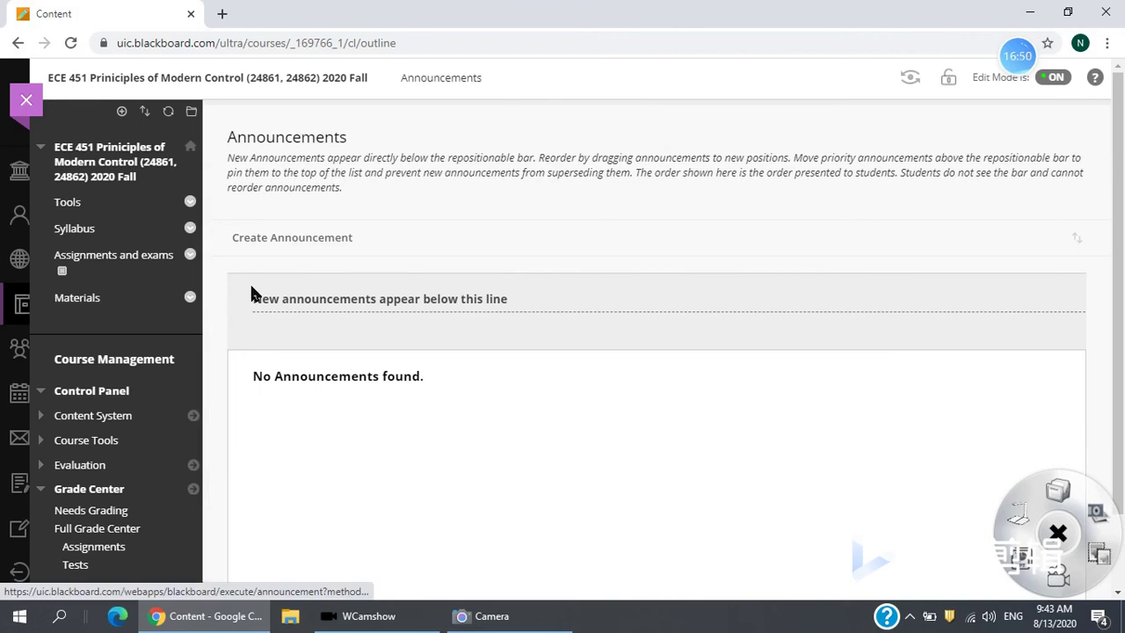
Return to the course Tools list and locate the Zoom Meeting tool.
click(17, 43)
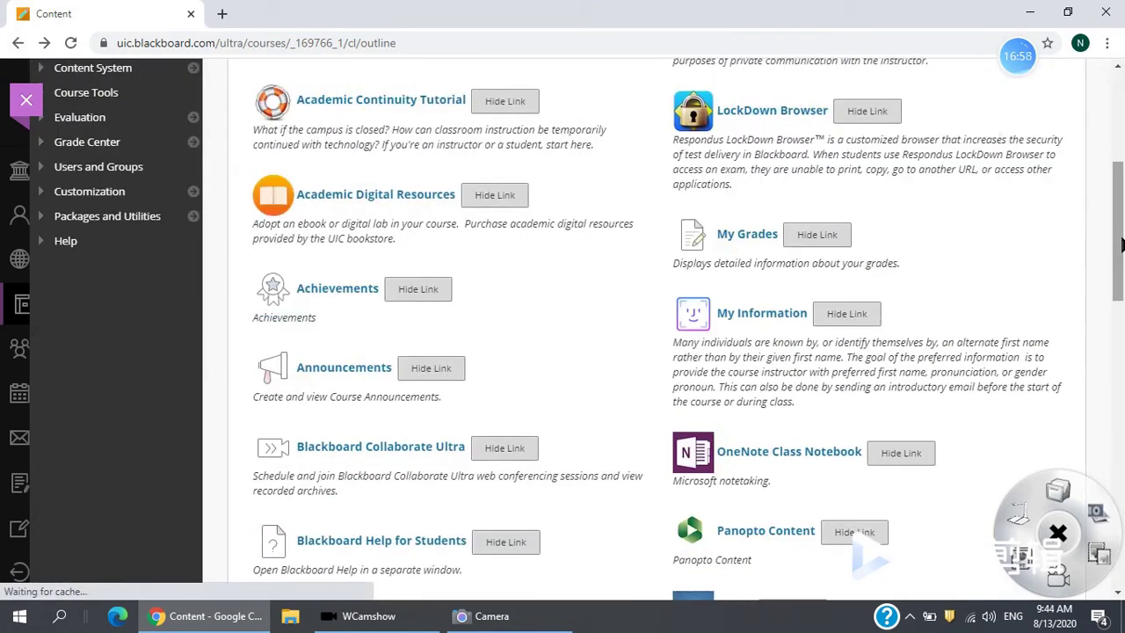
drag(1118, 267, 1113, 522)
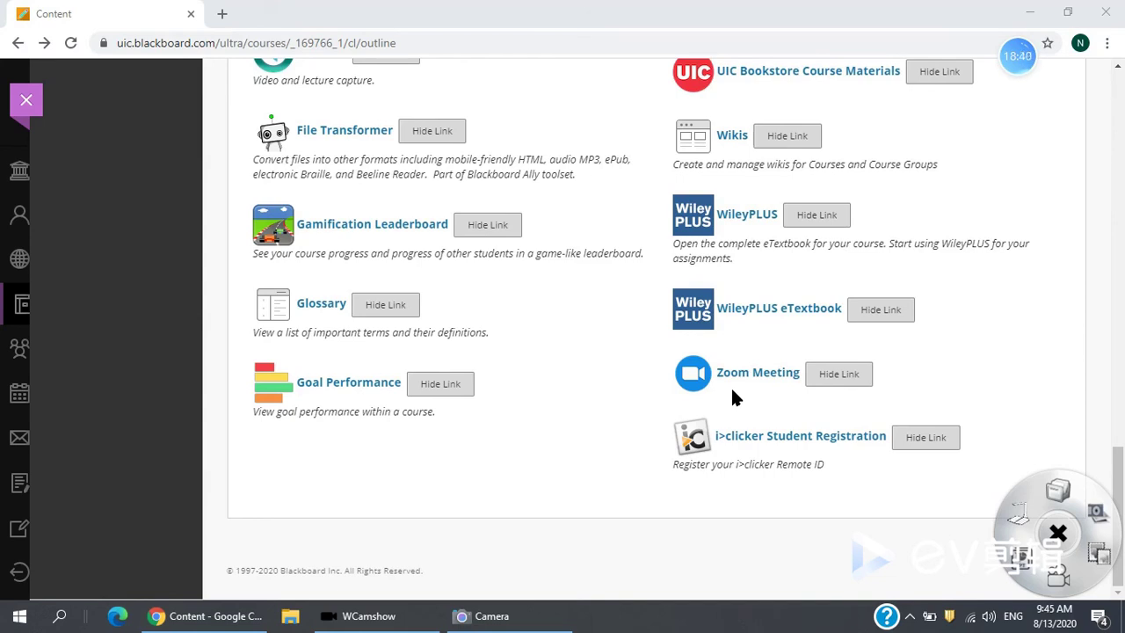
Browse the course Tools list in both directions and open the Piazza question and answer tool.
drag(1118, 458, 1120, 224)
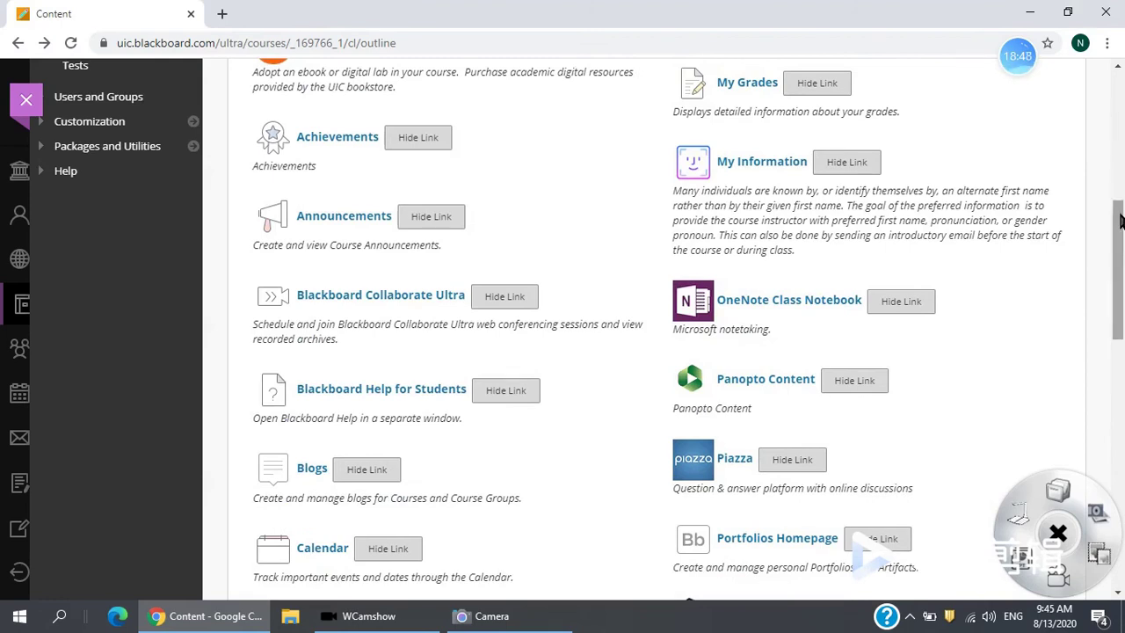
drag(1120, 220, 1119, 316)
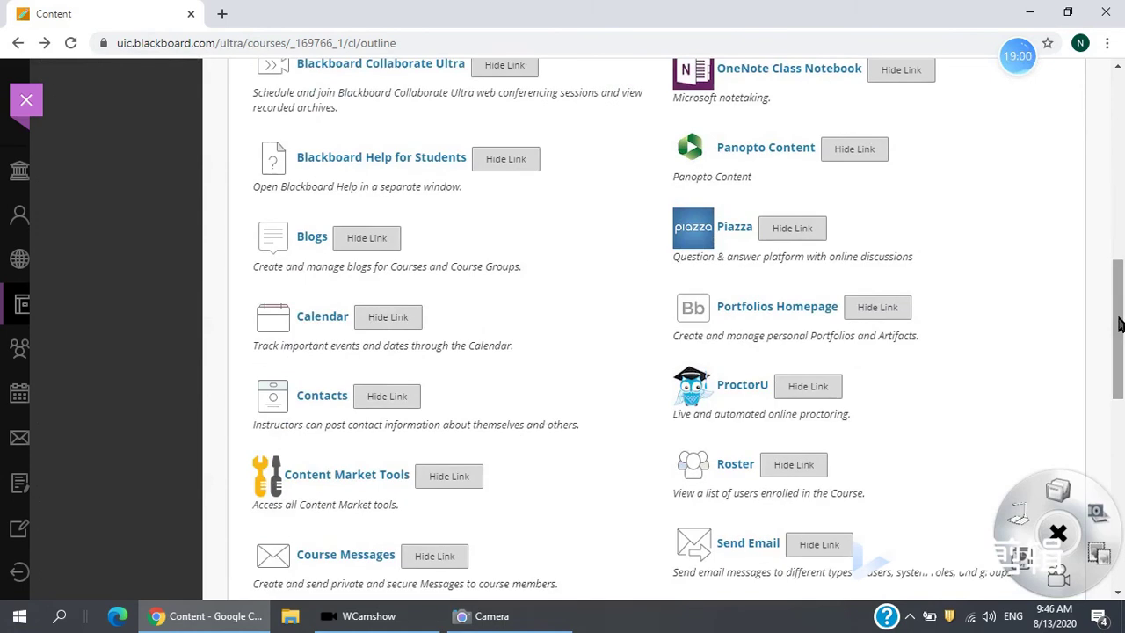
drag(1119, 317, 1118, 532)
scroll(1118, 376, down, 1)
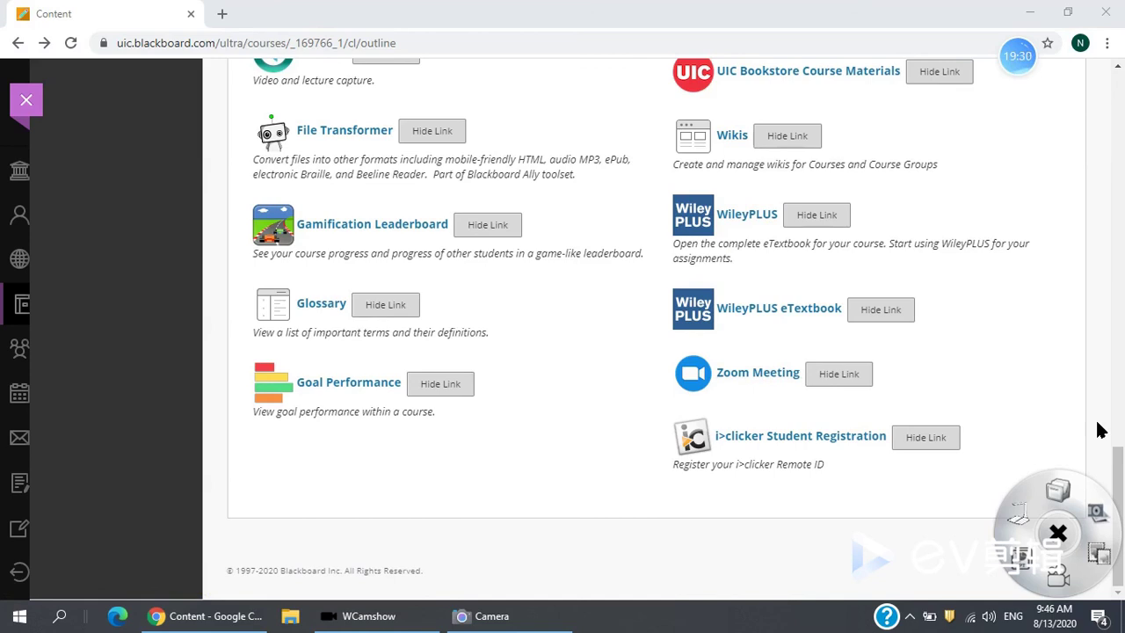
click(1119, 461)
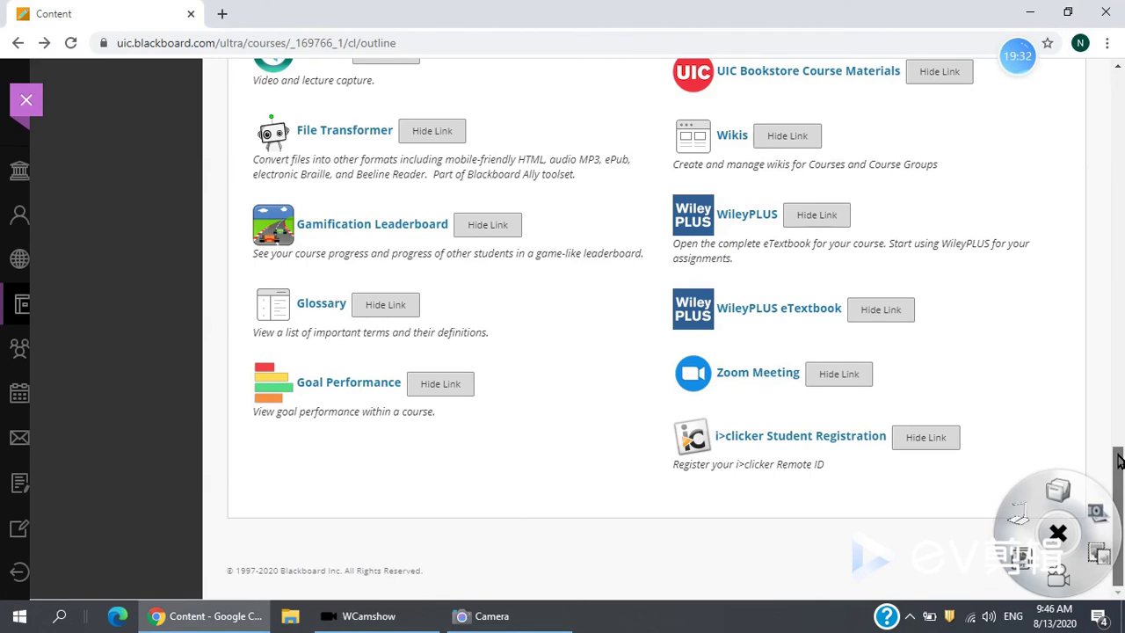
drag(1119, 462, 1121, 239)
scroll(936, 274, down, 3)
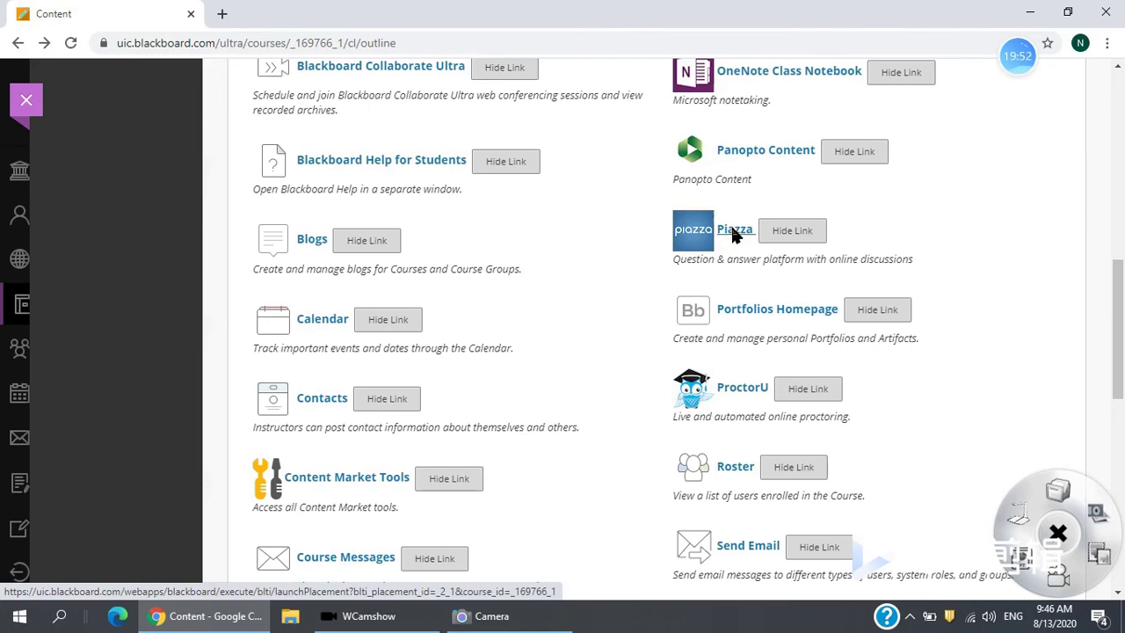
click(733, 232)
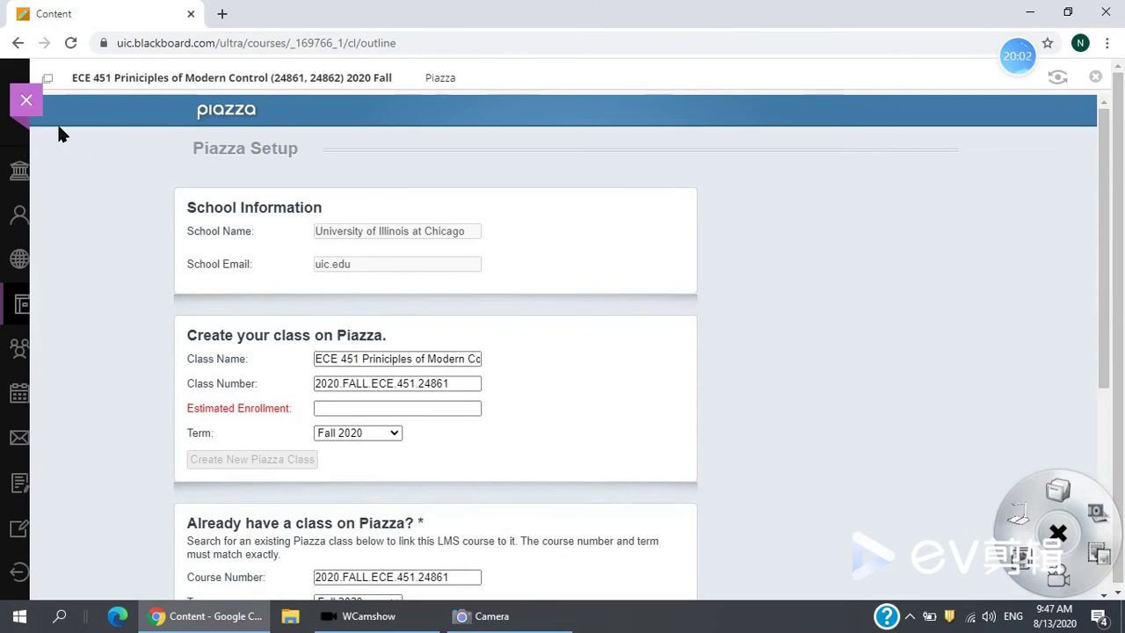
Return from Piazza Setup to the course Tools list and locate the Gradescope tool.
click(17, 43)
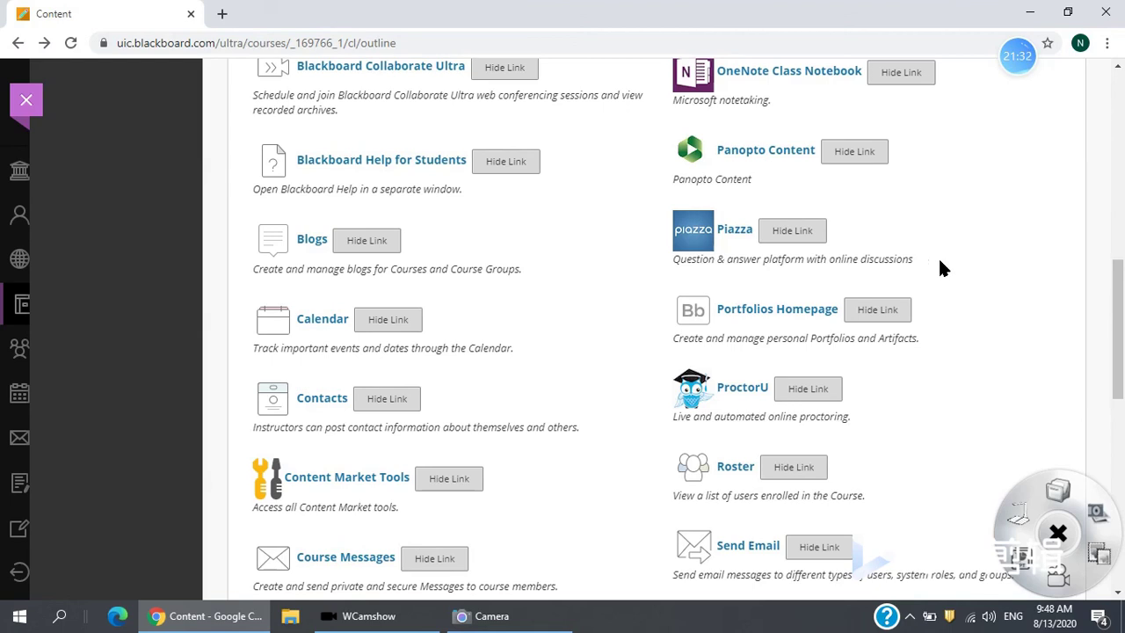
drag(1119, 318, 1120, 274)
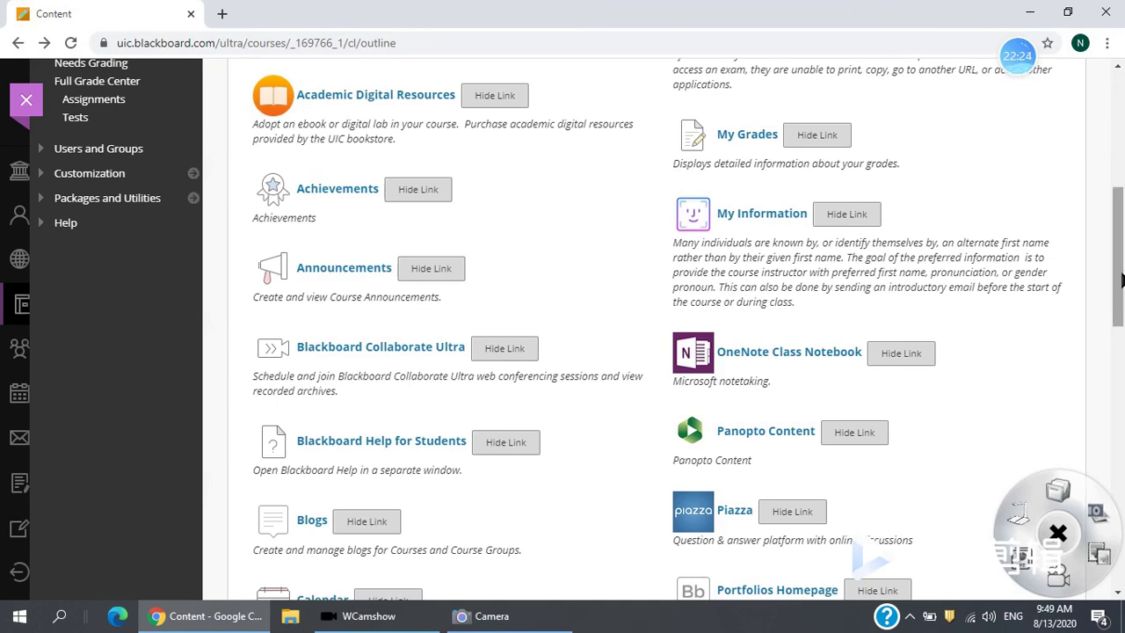
drag(1121, 279, 1121, 131)
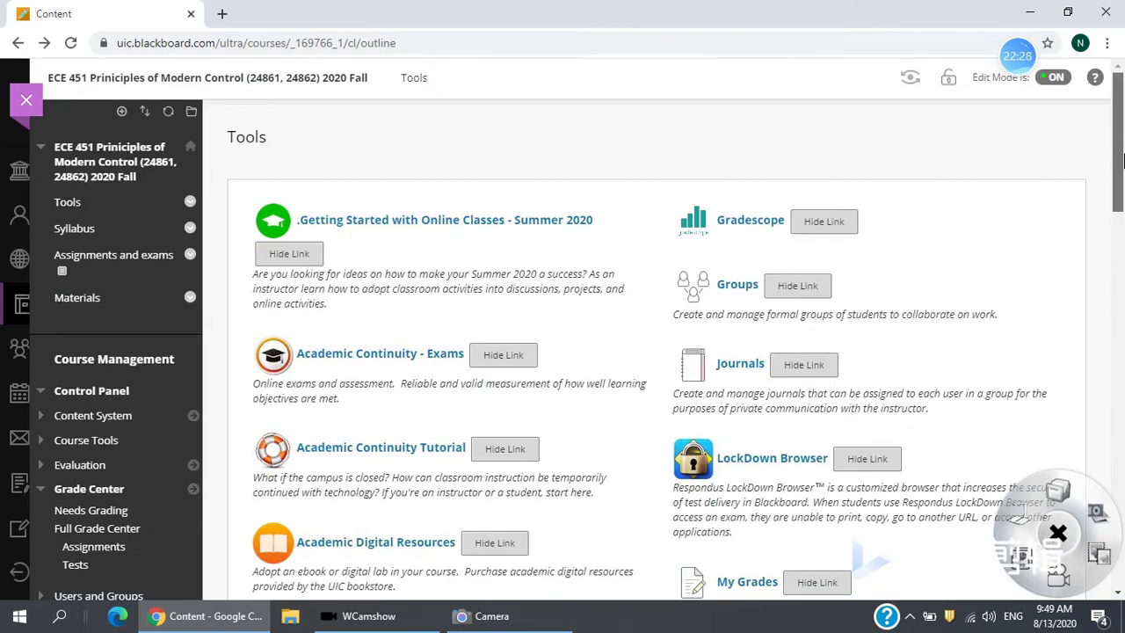
drag(1121, 147, 1121, 149)
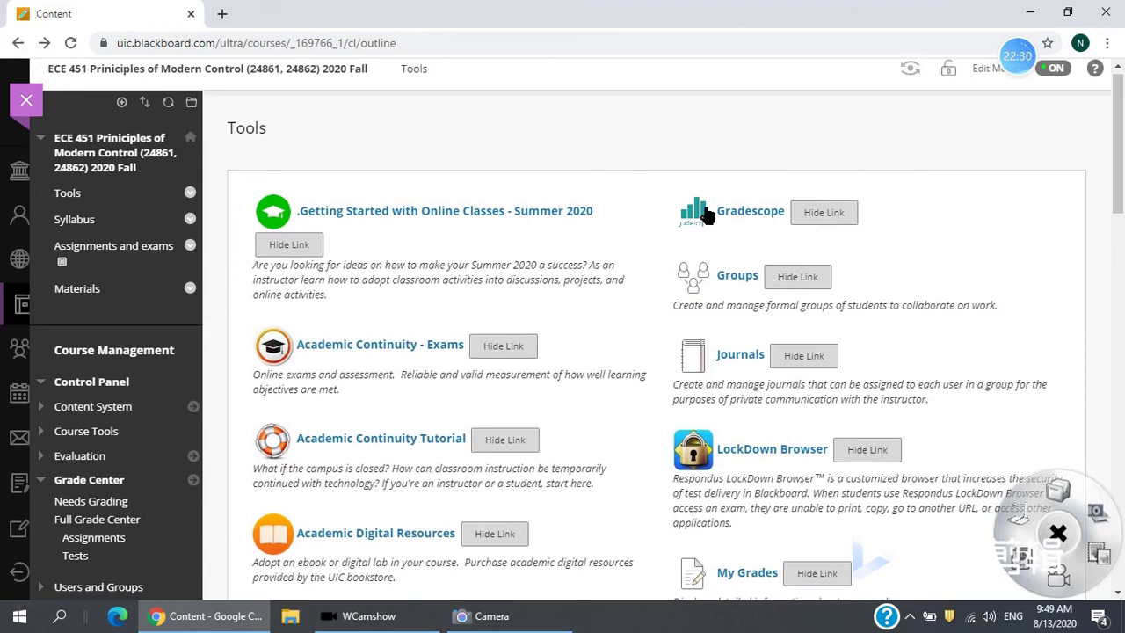
View the course's Assignments and exams page and its Materials page, and finish by switching to the Camera app.
click(112, 254)
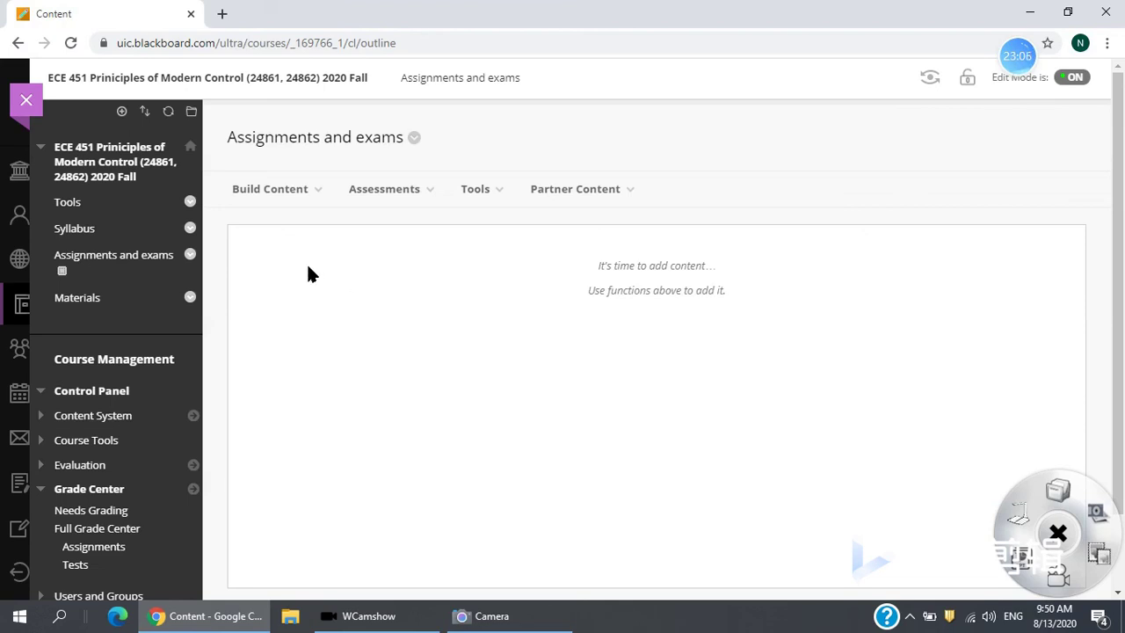
click(78, 301)
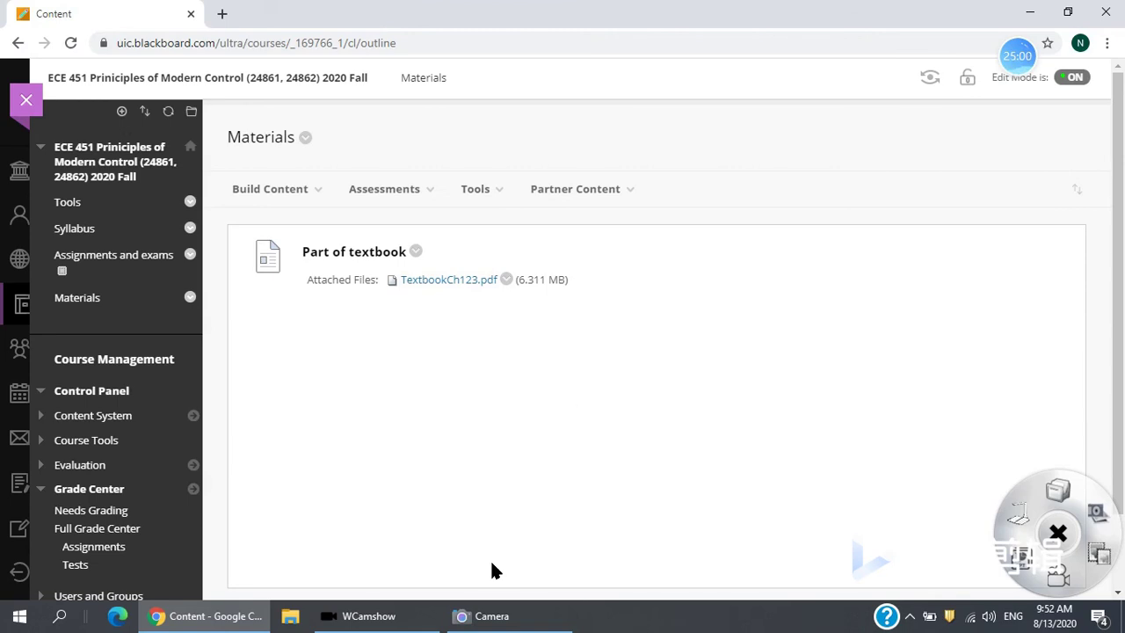
click(493, 621)
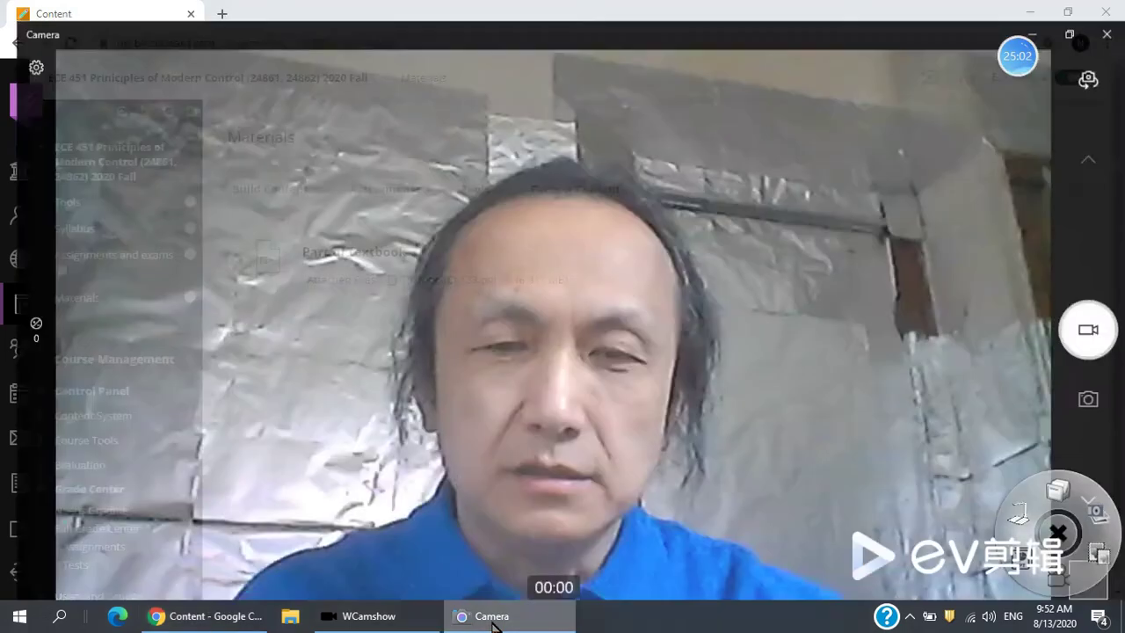